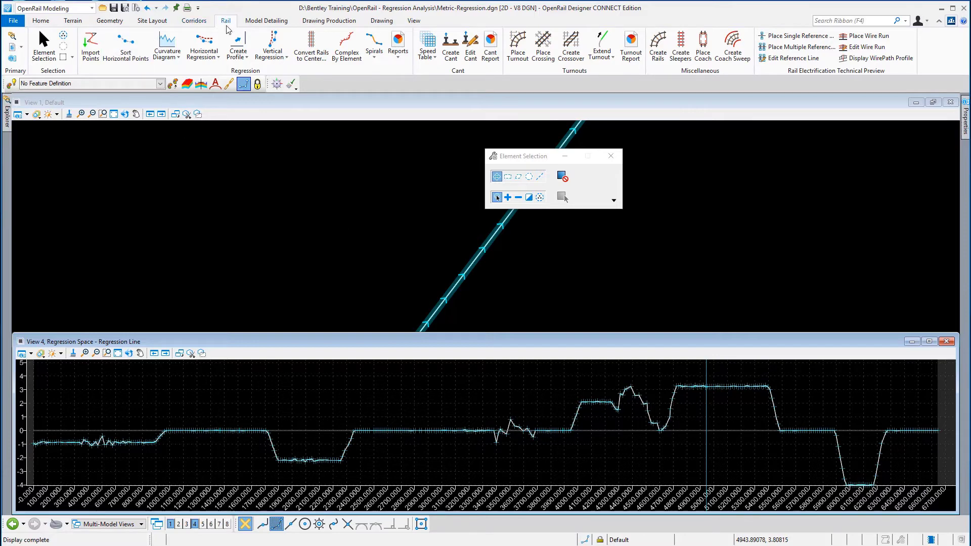
Step: Start a Single Horizontal Regression on the regression line with the geometry type set to Automatic
left_click(206, 63)
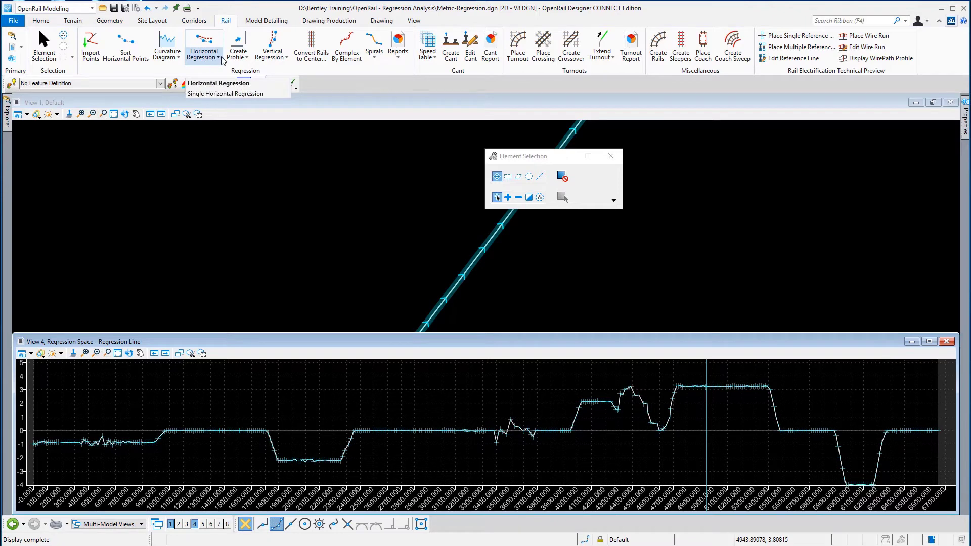
left_click(219, 57)
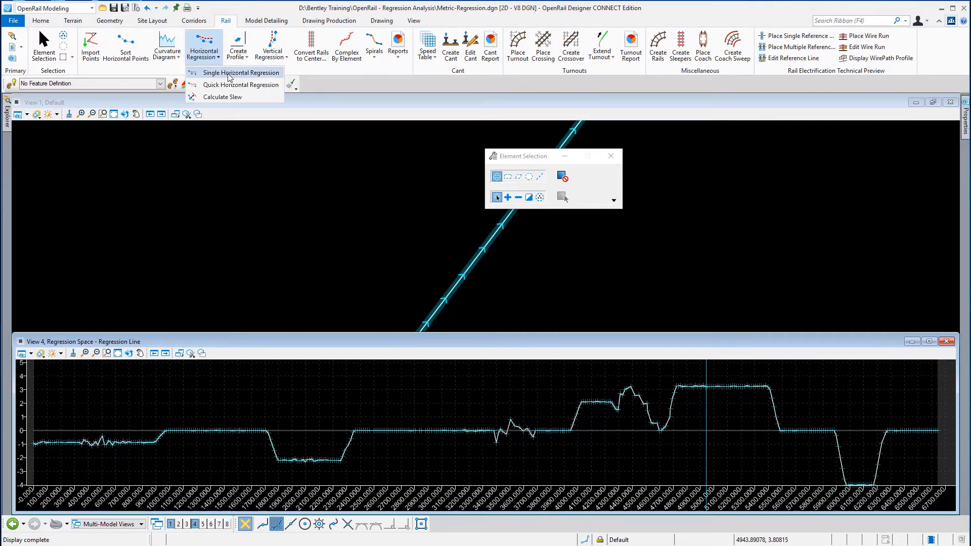
left_click(229, 74)
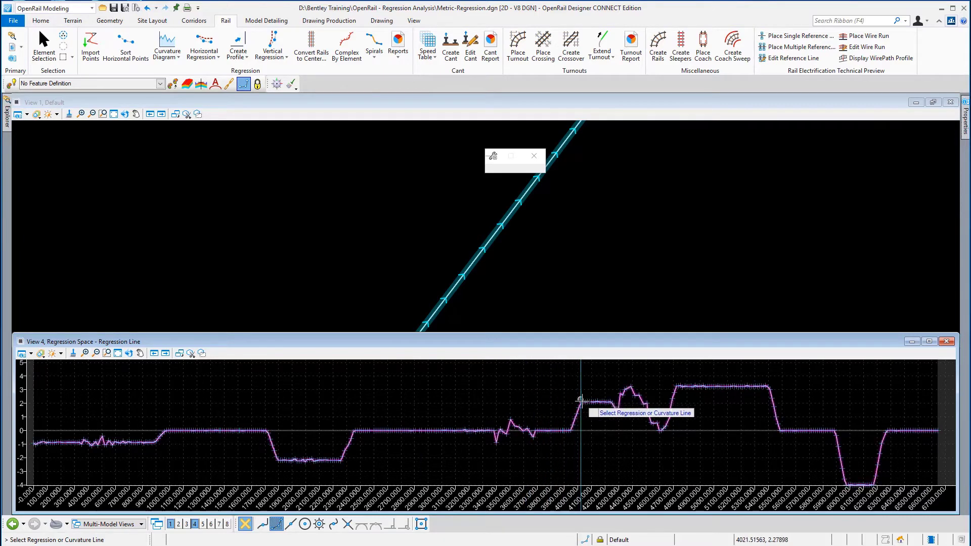
left_click(586, 402)
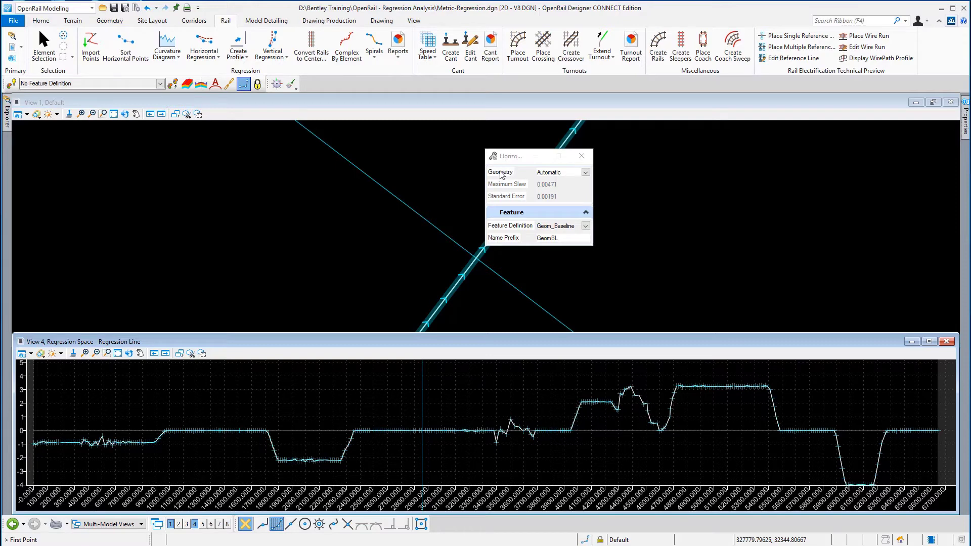
left_click(585, 173)
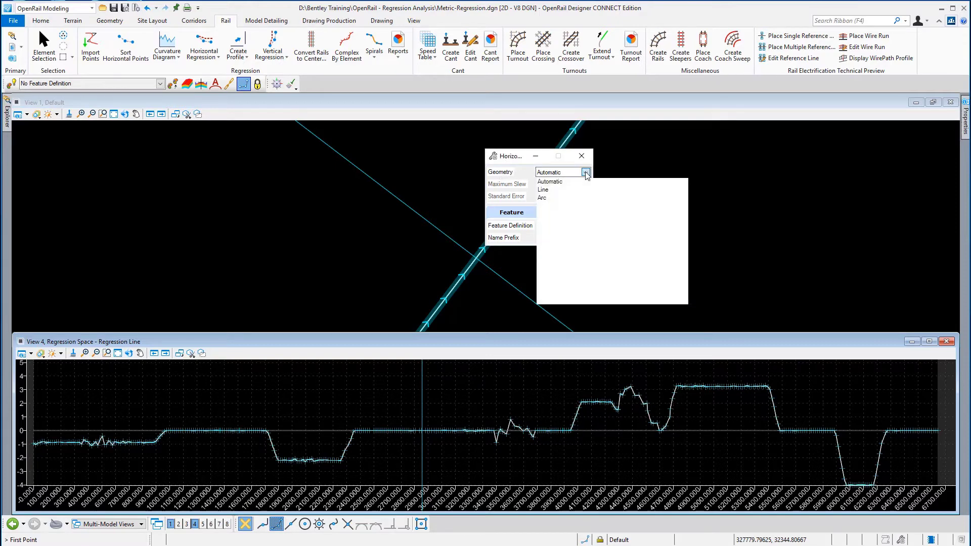
left_click(558, 182)
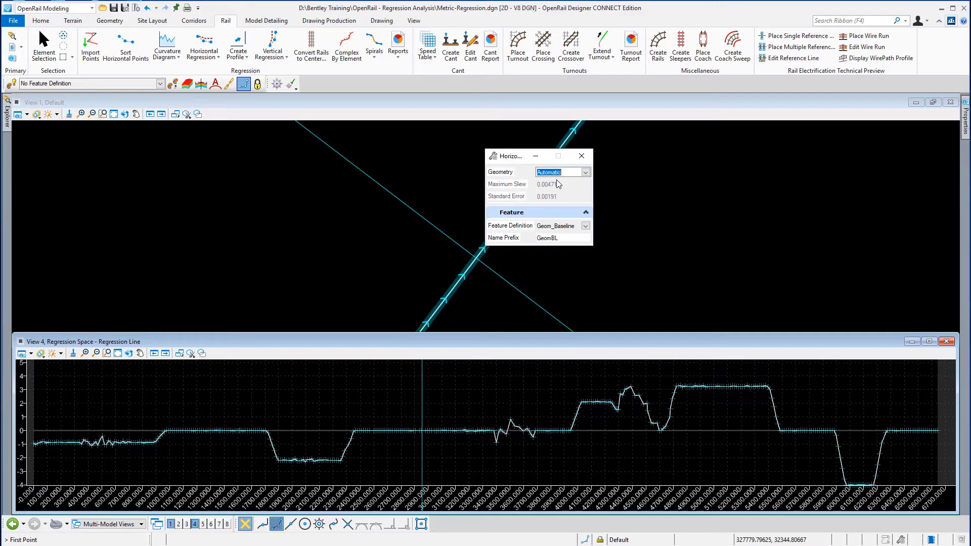
left_click(585, 172)
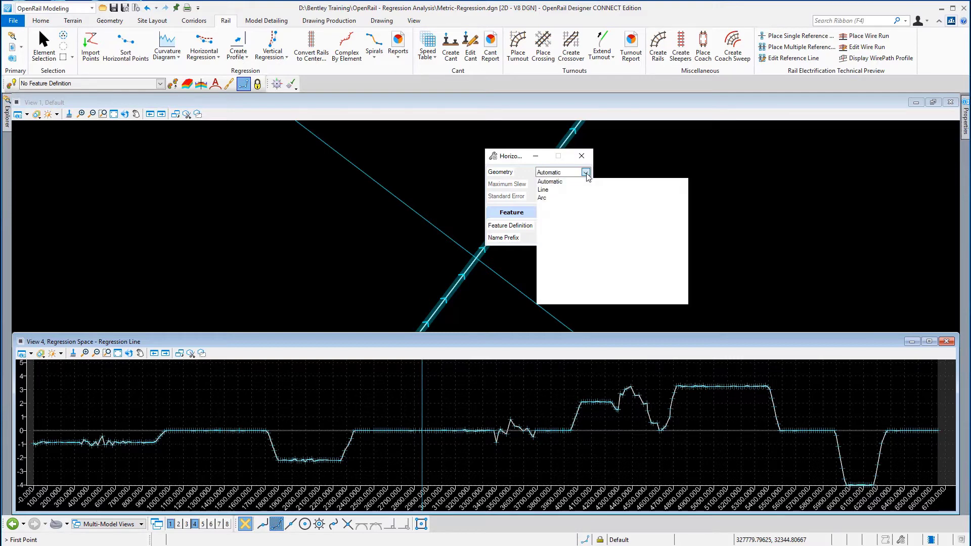
left_click(549, 181)
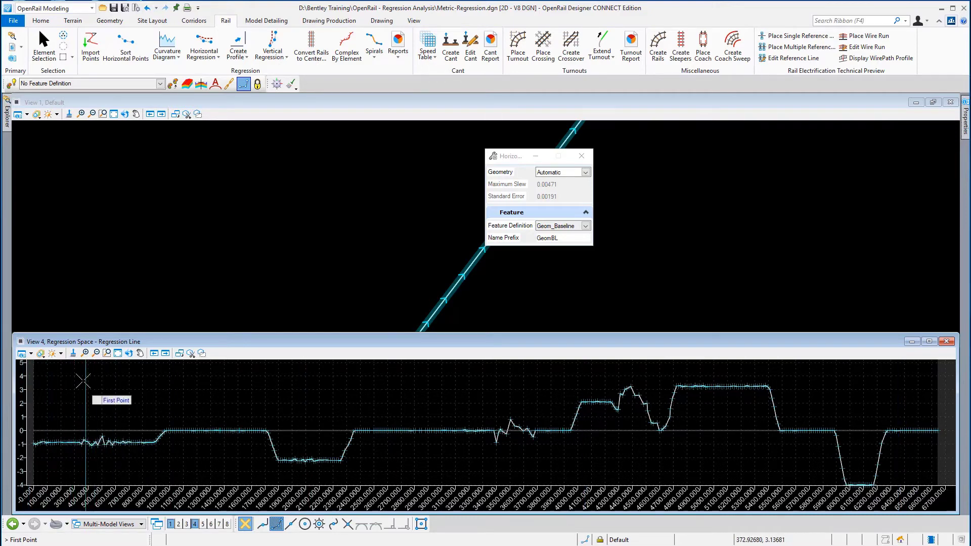
Step: Create regression geometry for the first curve from station 0 to about 800, with an envelope of about 0.23 m
left_click(107, 353)
right_click(95, 367)
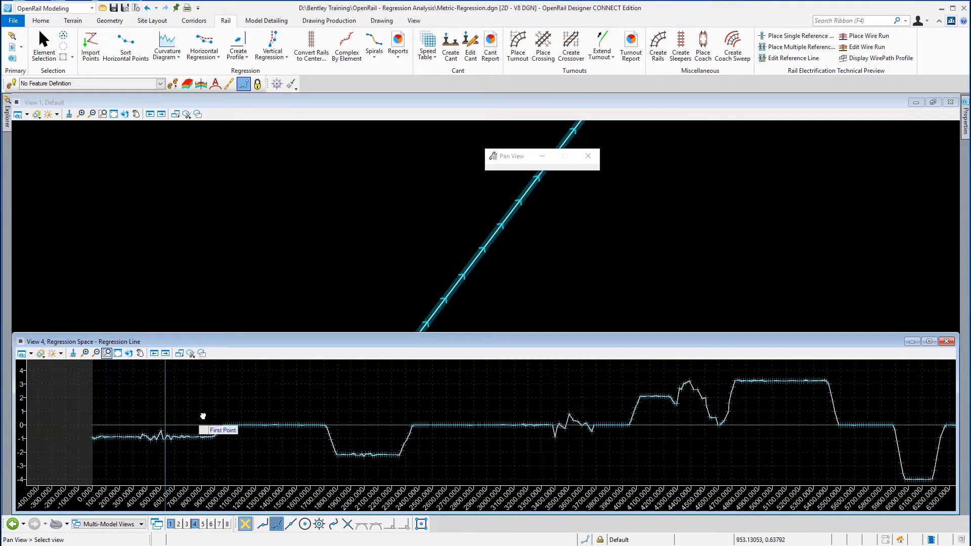
left_click(107, 354)
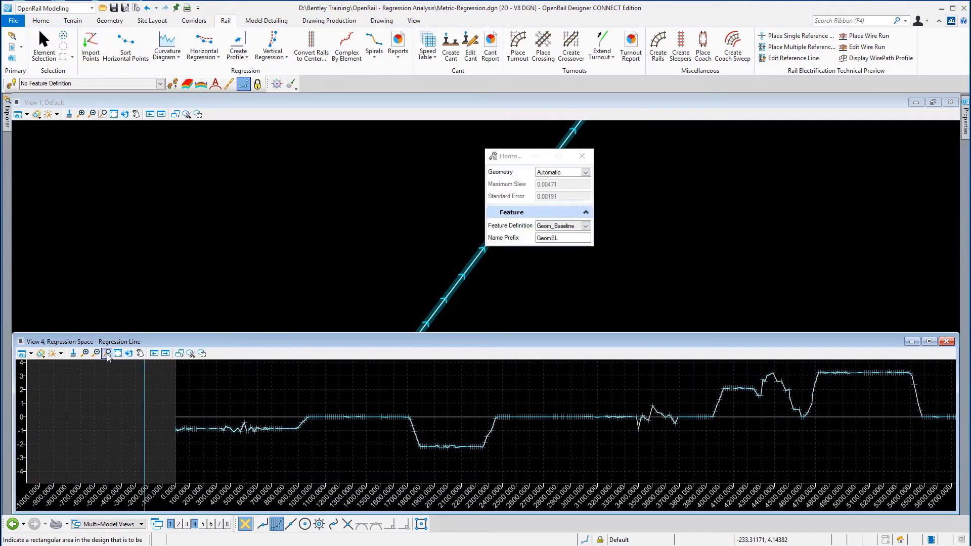
left_click(169, 413)
left_click(283, 440)
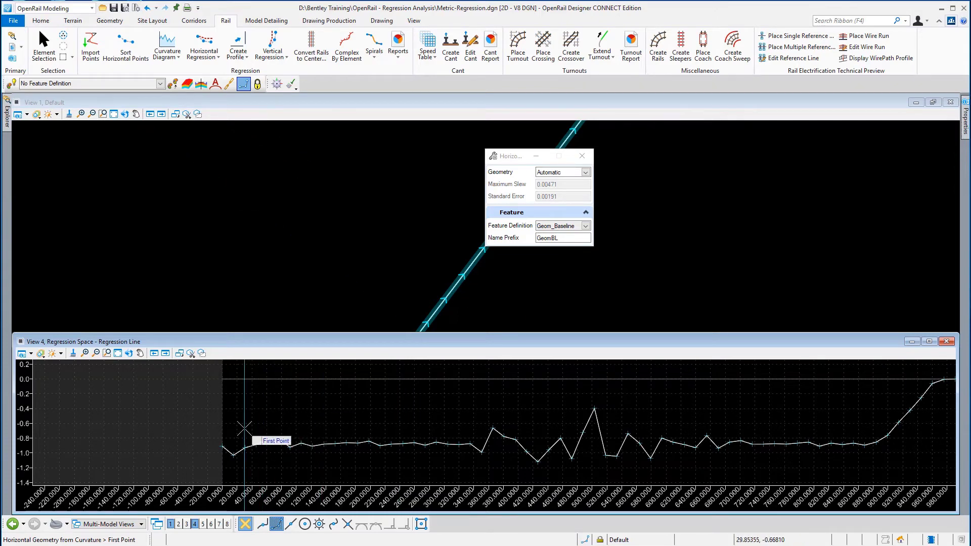
left_click(220, 446)
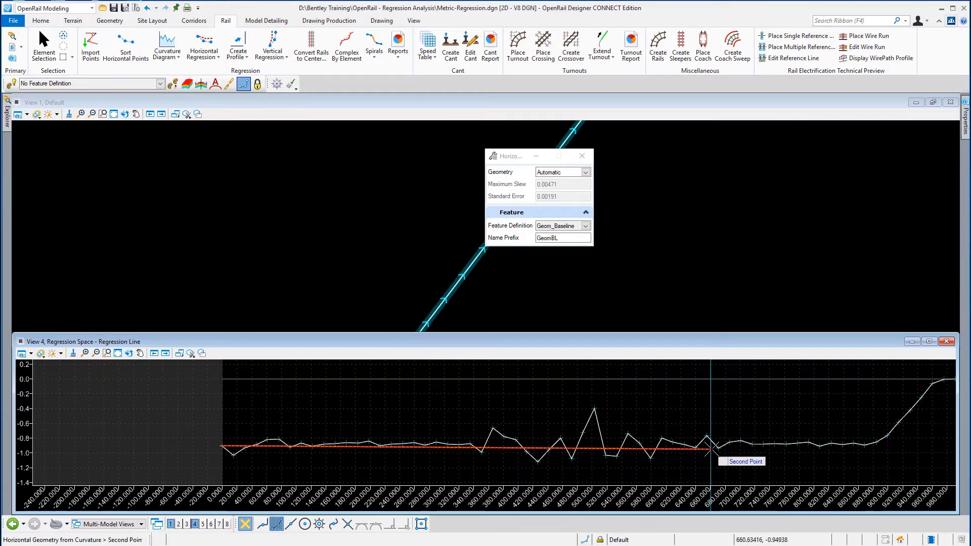
left_click(813, 446)
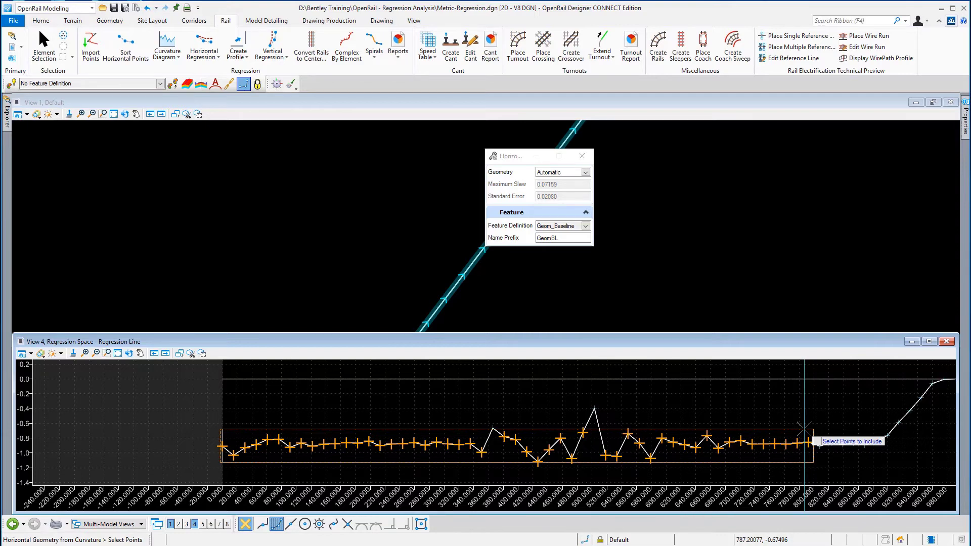
left_click(804, 429)
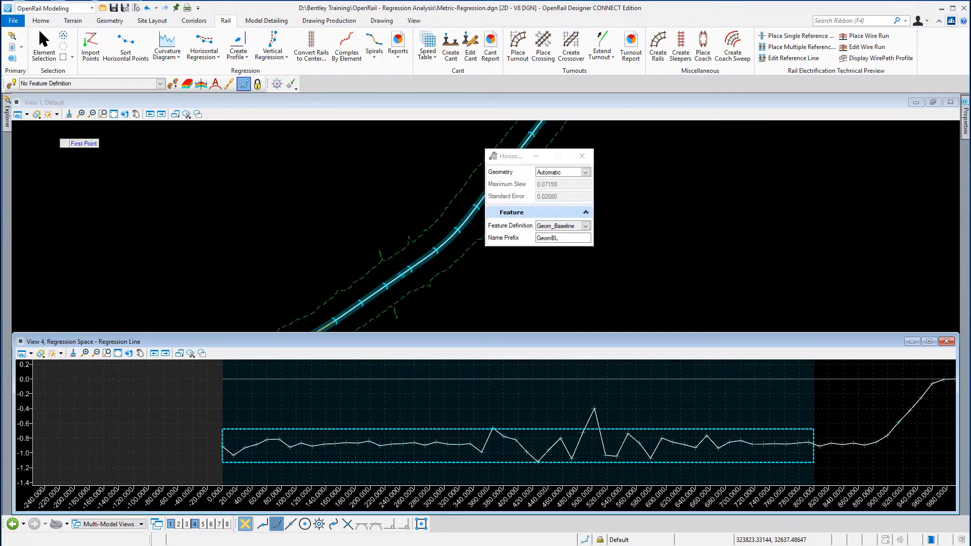
Step: Select the first curve's regression envelope to inspect its edit handles, and clear the selection
left_click(46, 42)
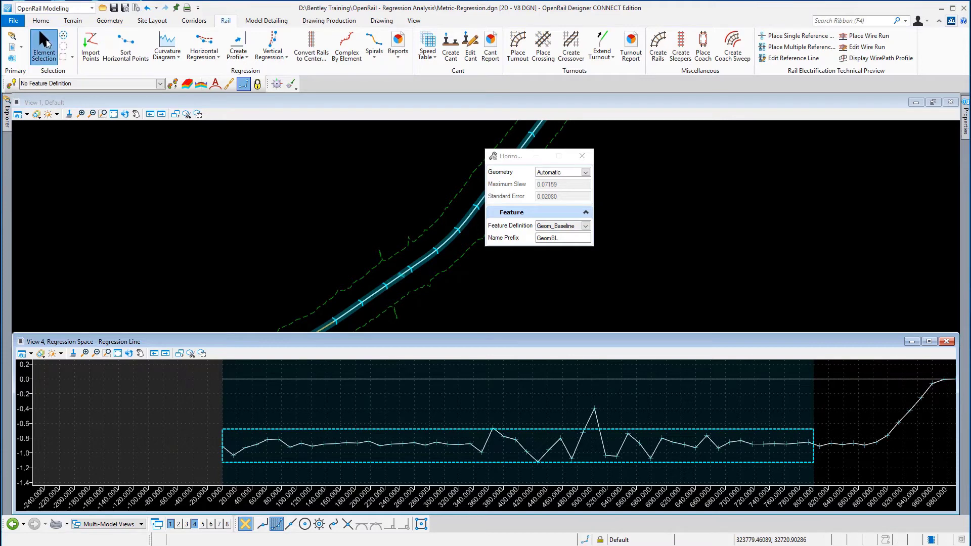
left_click(782, 429)
mouse_move(783, 429)
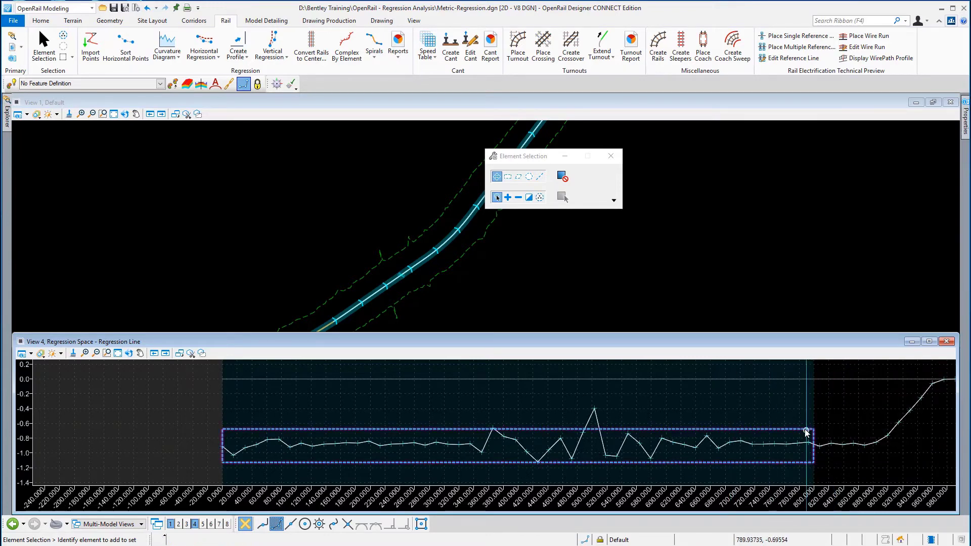
left_click(814, 447)
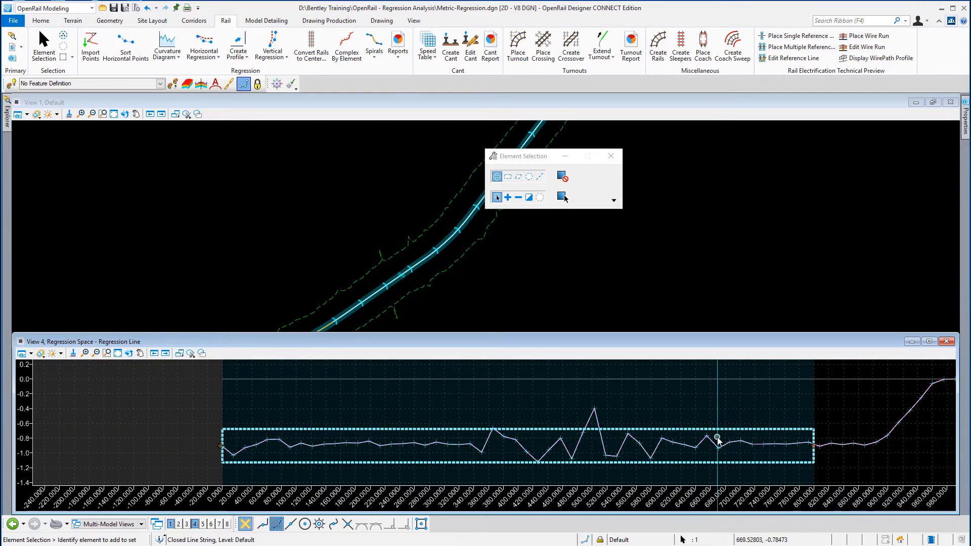
left_click(668, 391)
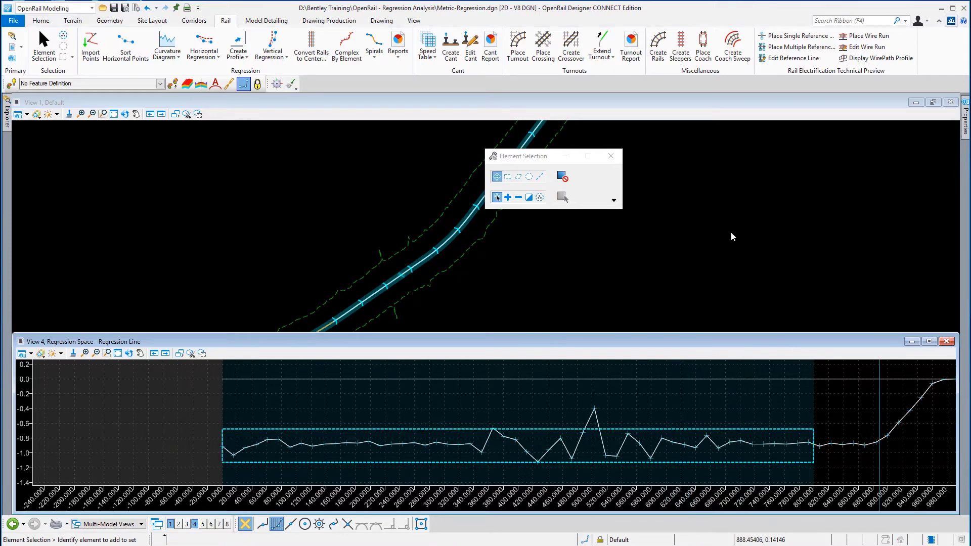
Step: Set the first curve's regression envelope to 0.2 m and review its maximum slew and standard error
left_click(789, 431)
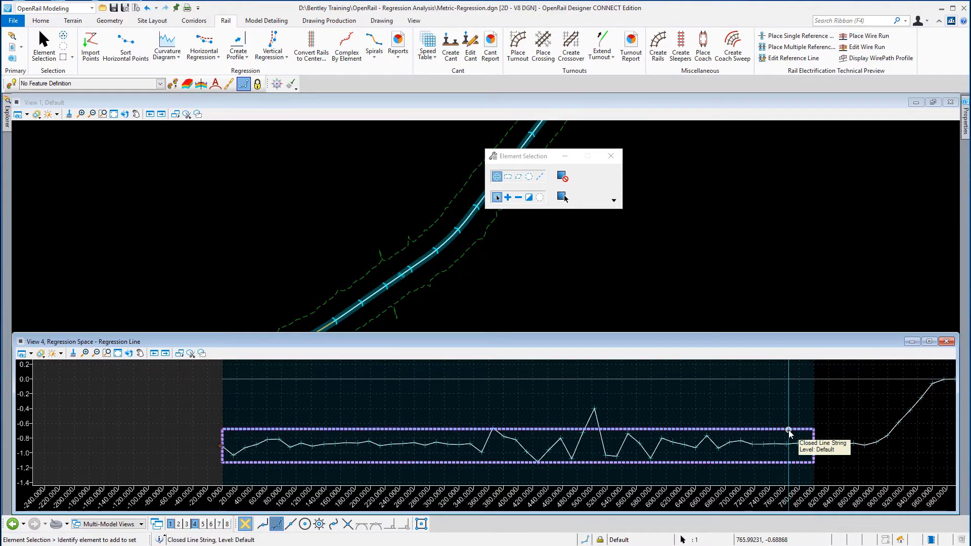
mouse_move(788, 427)
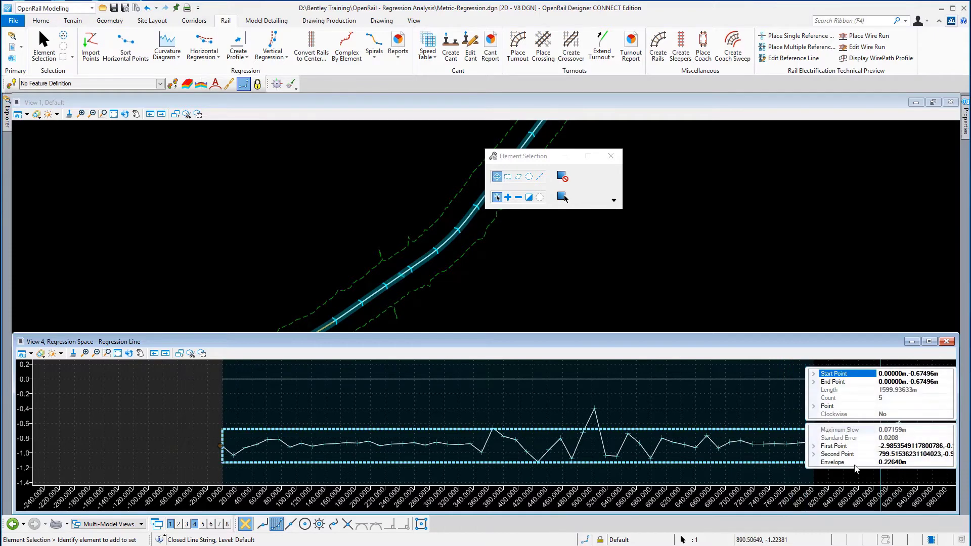
left_click(893, 463)
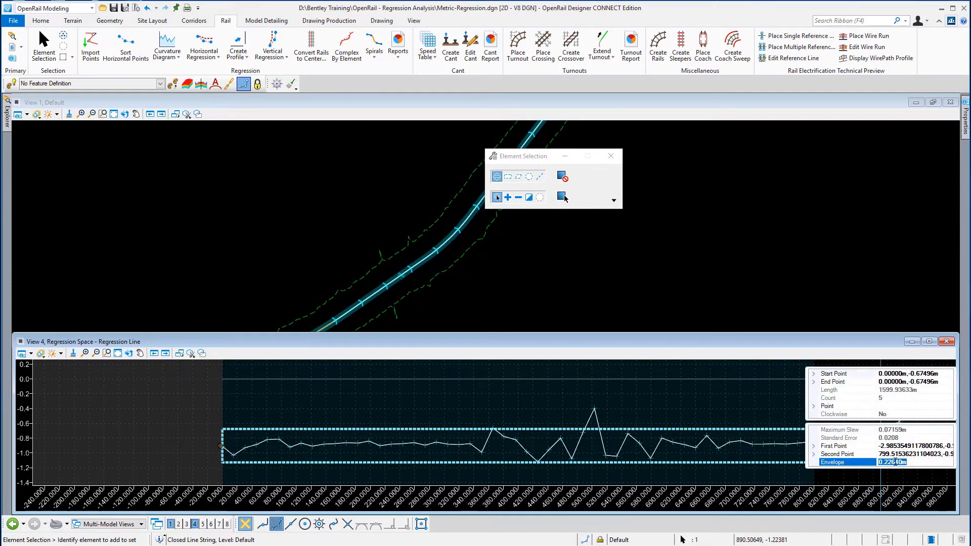
type("0.2")
key("Return")
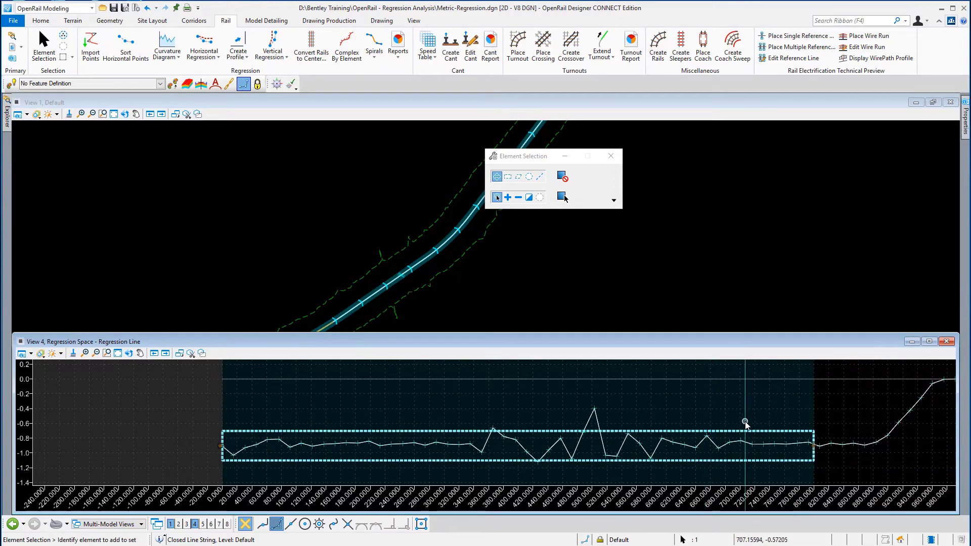
mouse_move(753, 436)
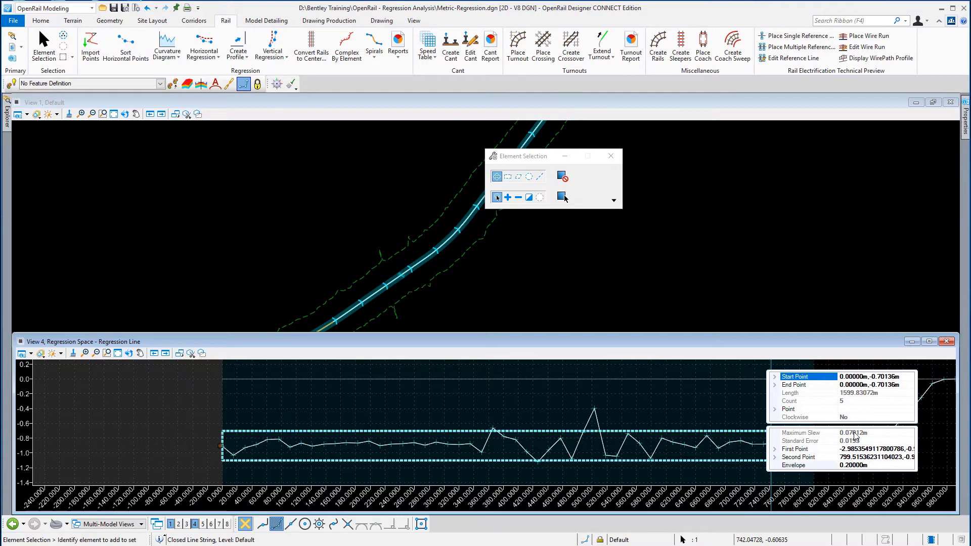
left_click(642, 403)
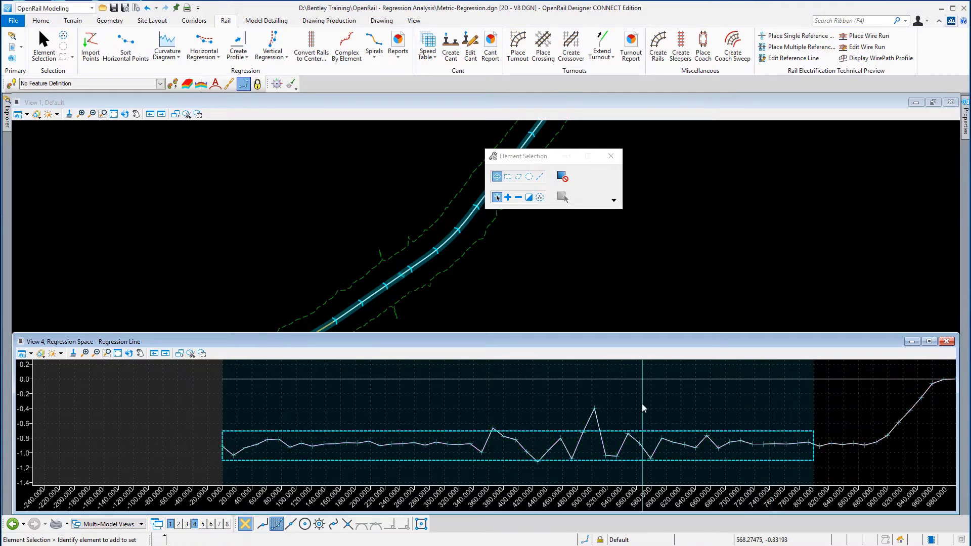
Step: Create a second Single Horizontal Regression over the zero-curvature section from about station 1000 to 1610, with an envelope of about 0.1 m
middle_click_drag(851, 417, 529, 423)
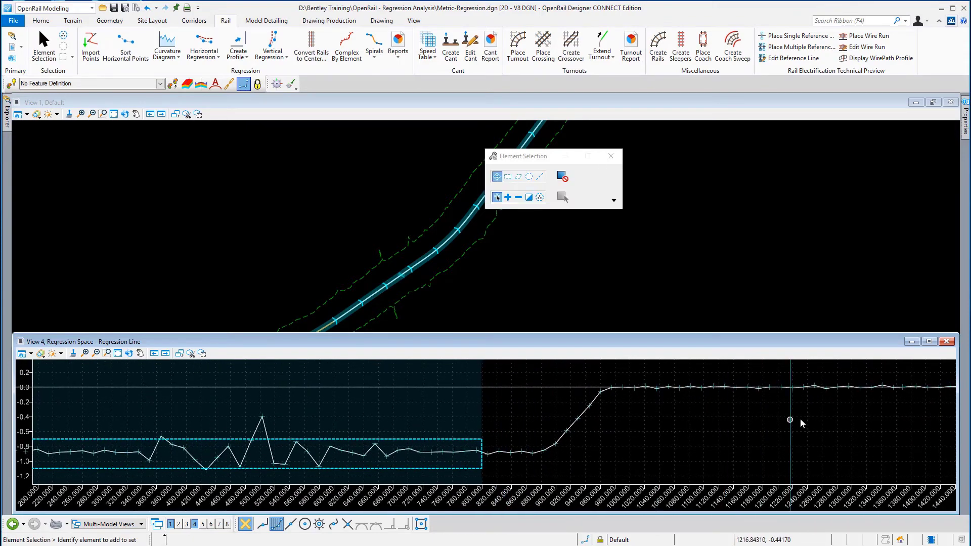
middle_click_drag(801, 418, 519, 436)
right_click(519, 436)
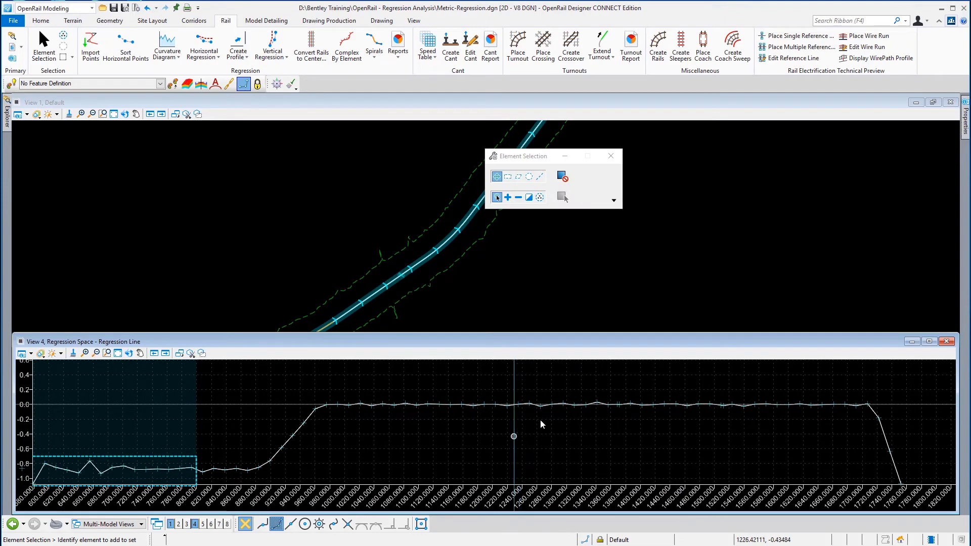
left_click(217, 57)
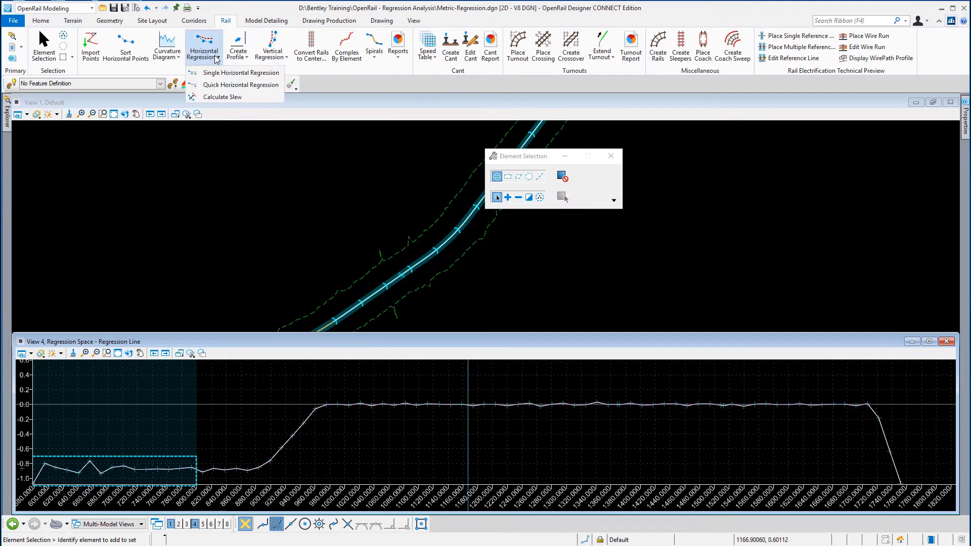
left_click(226, 75)
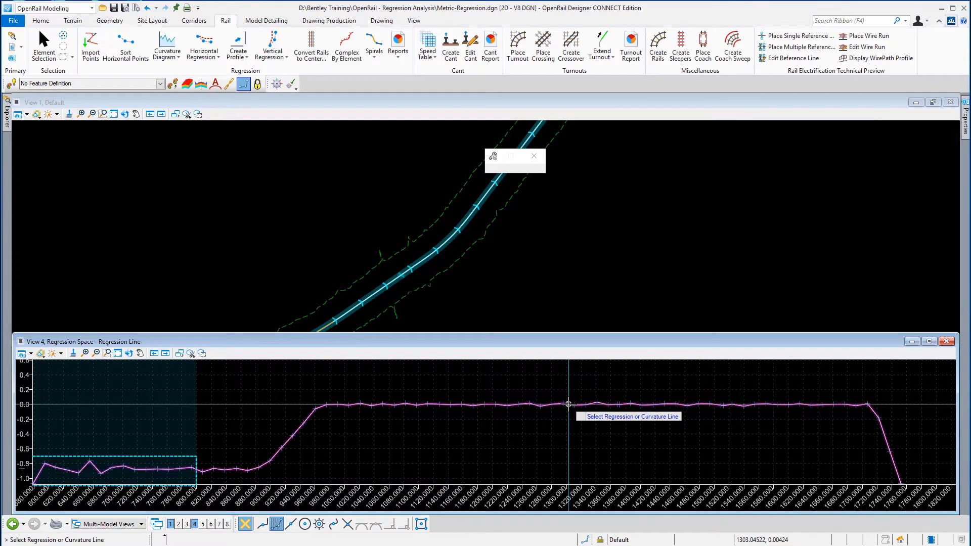
left_click(564, 423)
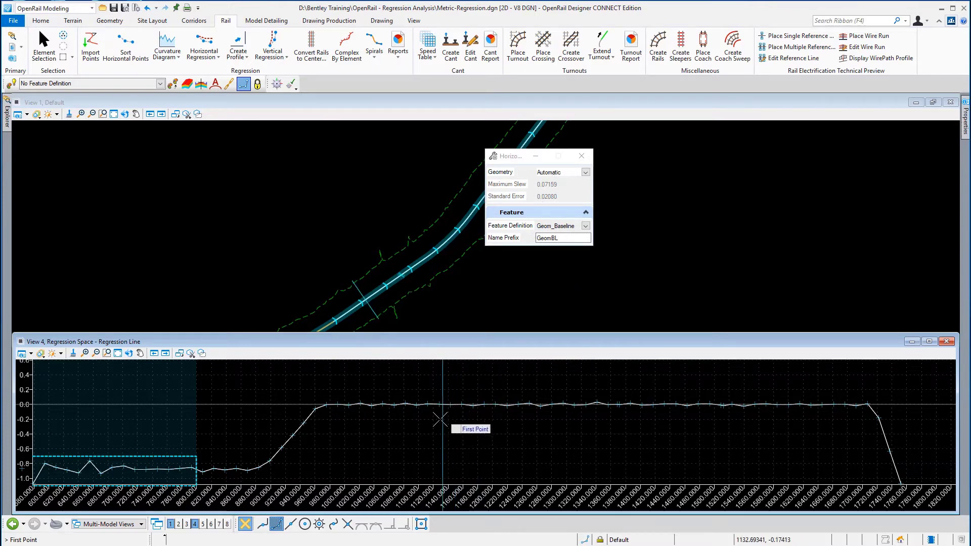
left_click(343, 405)
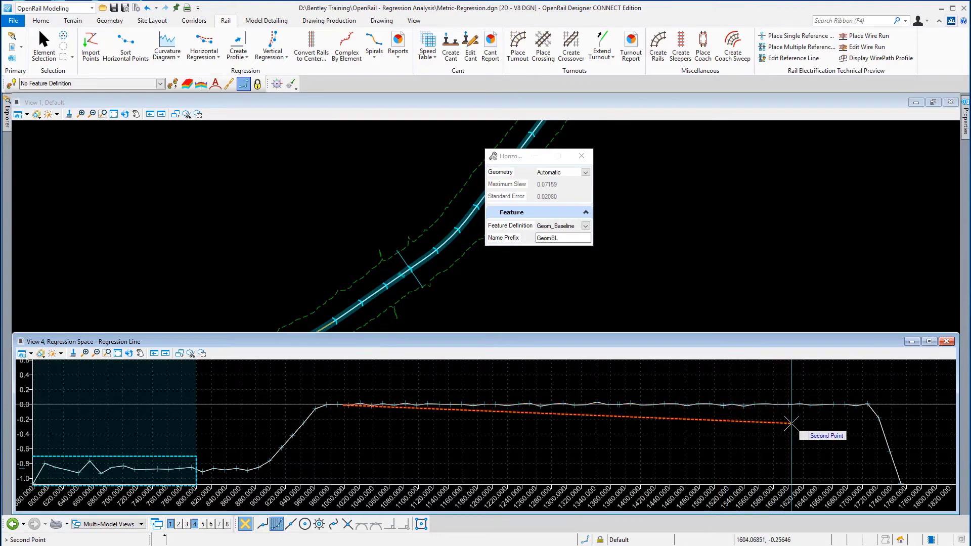
scroll(794, 422, "up", 1)
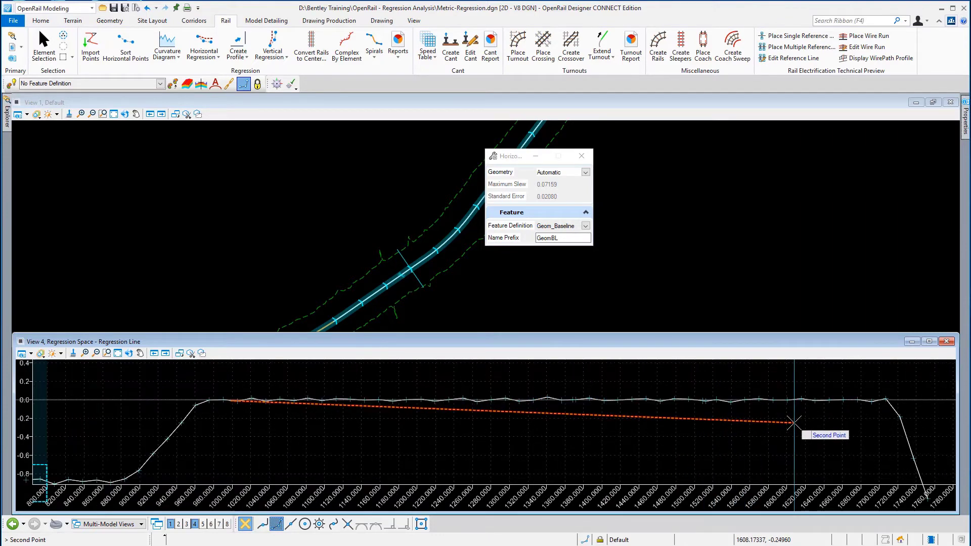
scroll(794, 422, "up", 1)
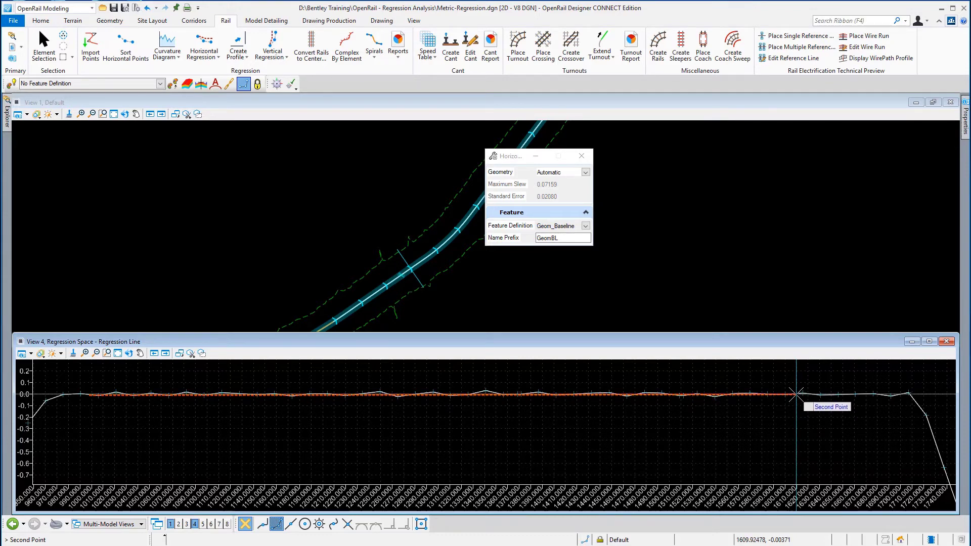
left_click(796, 394)
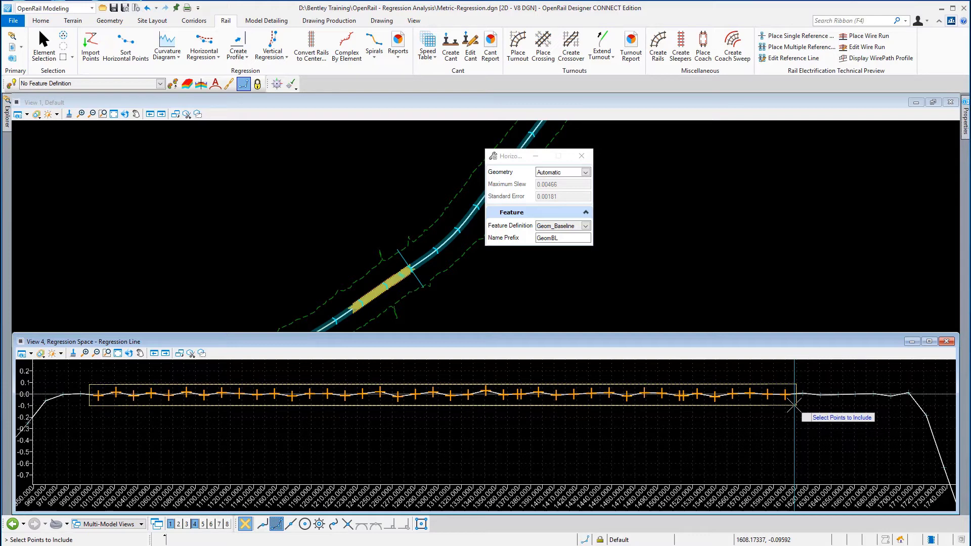
left_click(792, 404)
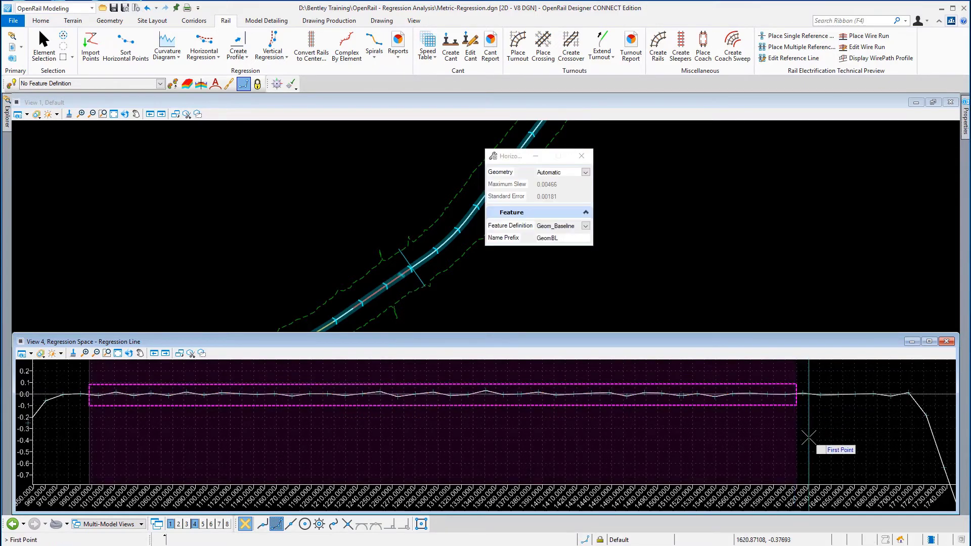
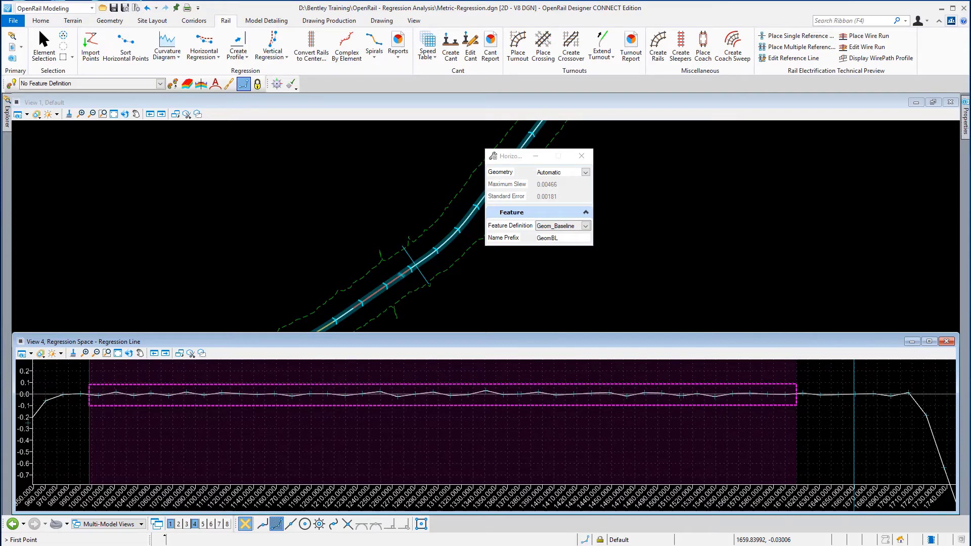
Step: Create a Single Horizontal Regression over the second curve from about station 1860 to 2200, with an envelope of about 0.15 m
middle_click_drag(730, 419, 334, 412)
scroll(557, 421, "down", 3)
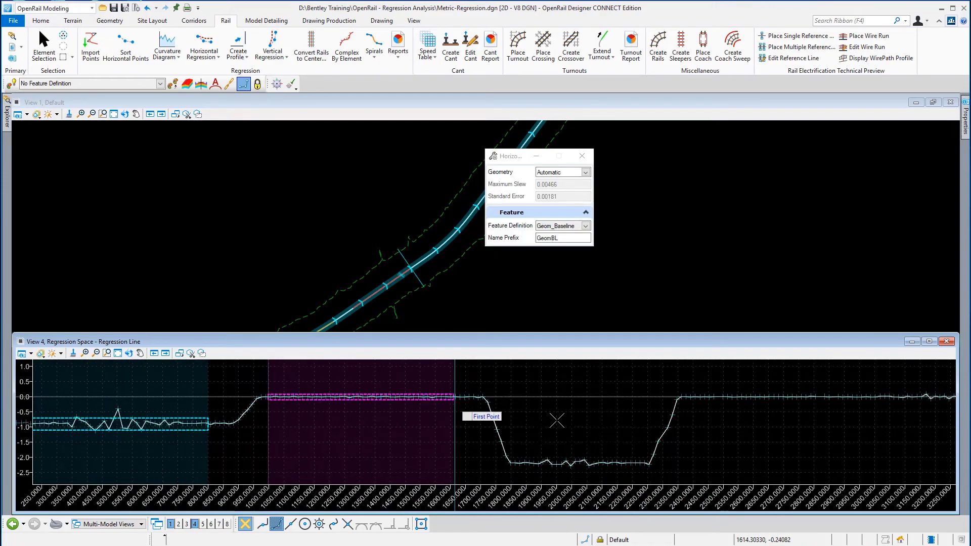
middle_click_drag(589, 419, 449, 400)
scroll(446, 445, "up", 2)
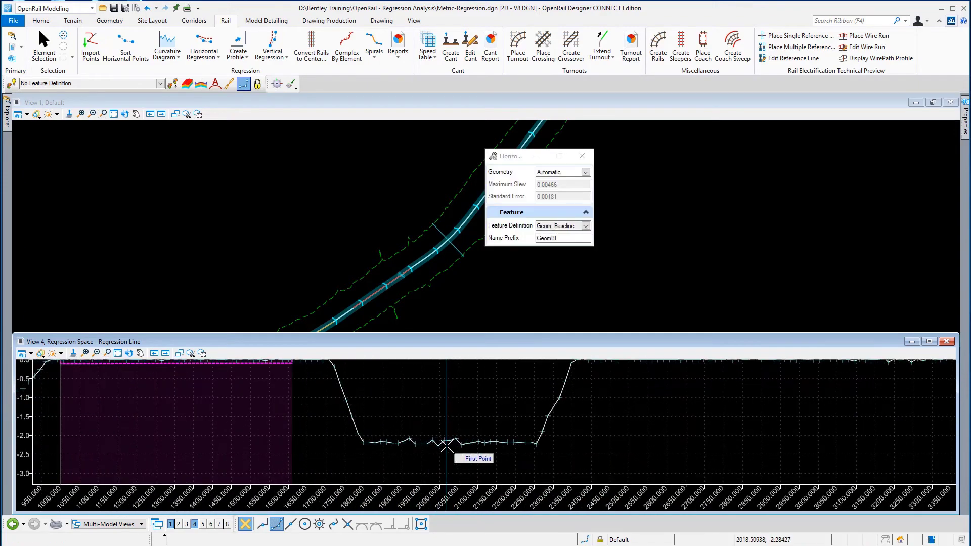
scroll(446, 445, "up", 6)
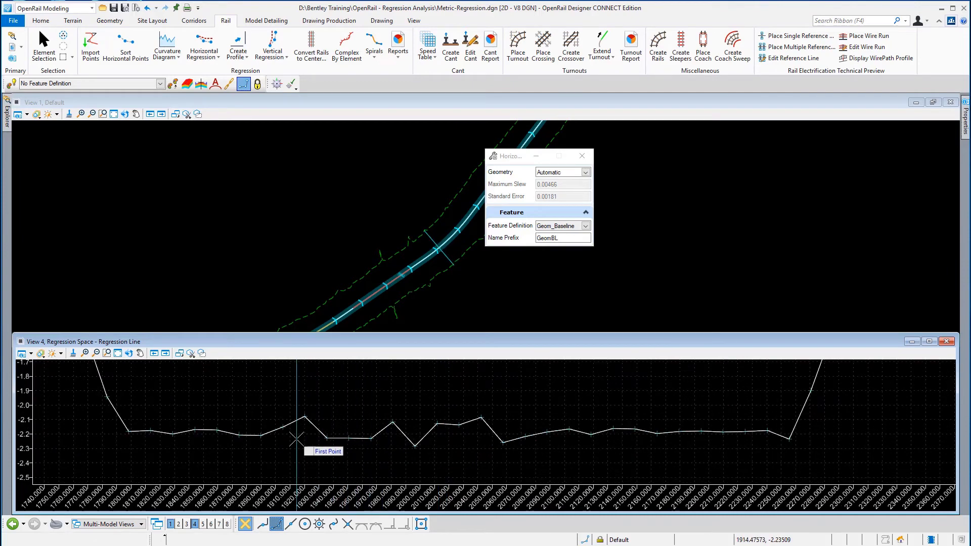
left_click(218, 431)
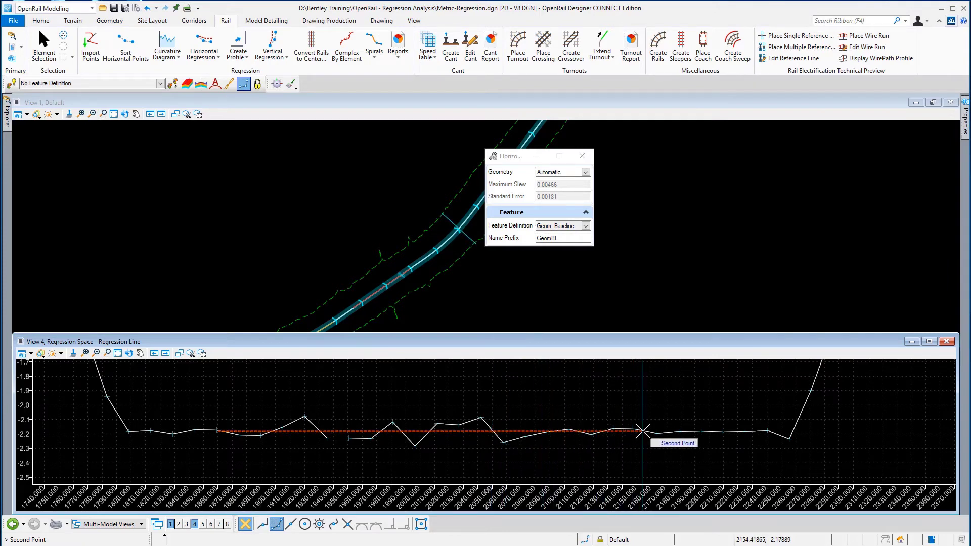
left_click(709, 430)
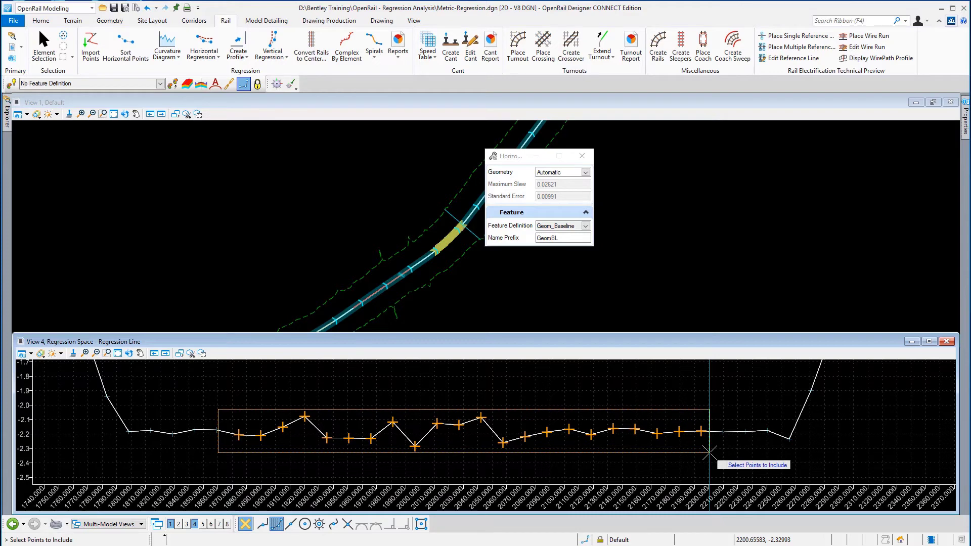
left_click(708, 451)
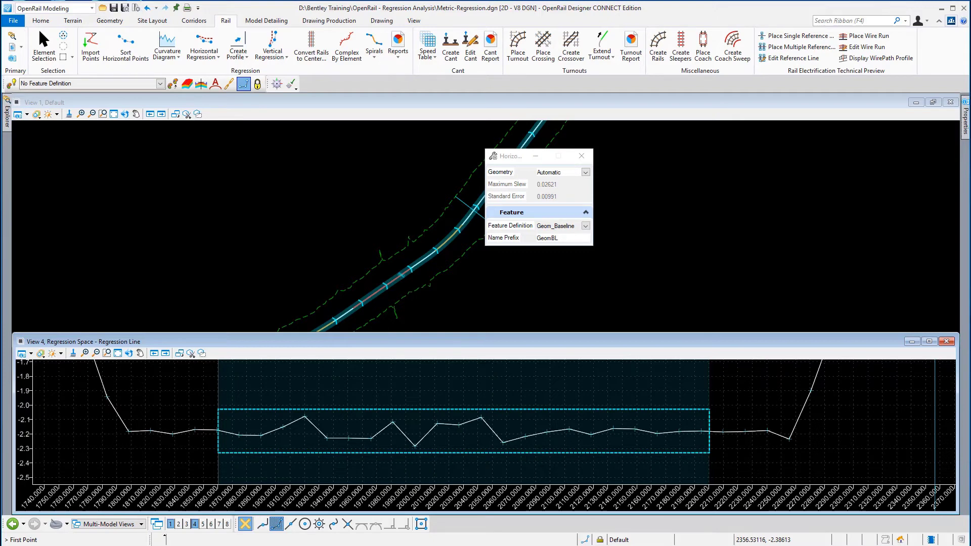
Step: Create a Single Horizontal Regression over the next zero-curvature section from about station 2500 to 3000, with an envelope of about 0.3 m
middle_click_drag(824, 445, 537, 443)
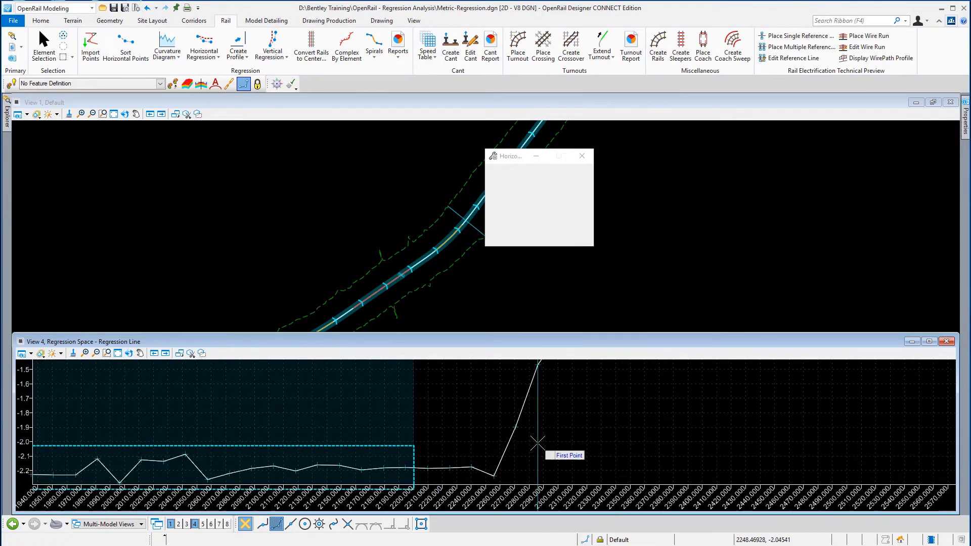
scroll(538, 445, "down", 2)
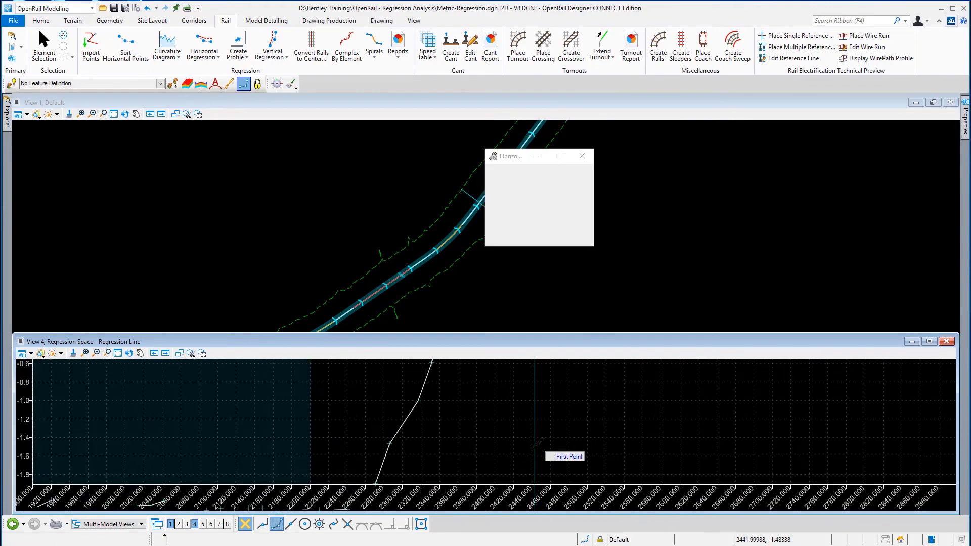
scroll(537, 444, "down", 3)
middle_click_drag(606, 416, 471, 431)
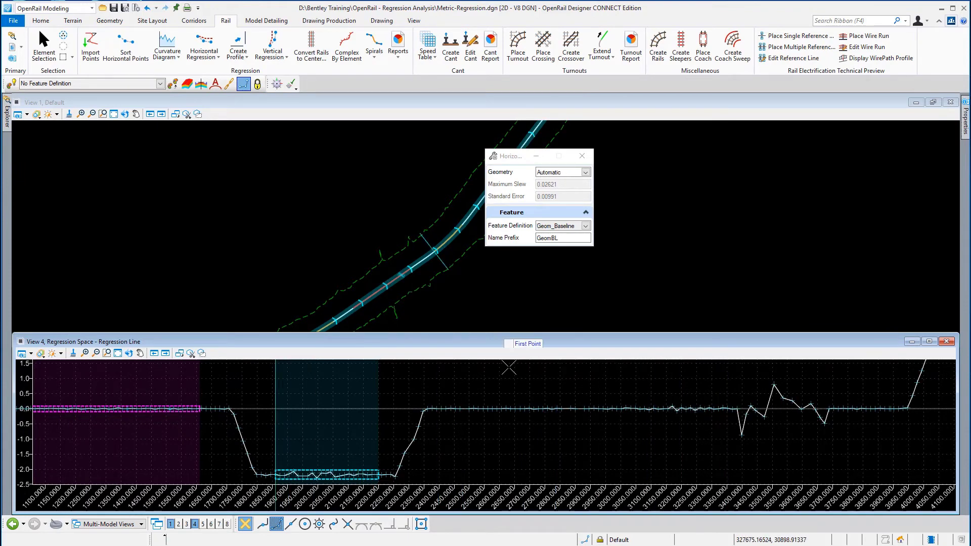
scroll(561, 408, "up", 2)
scroll(560, 408, "up", 1)
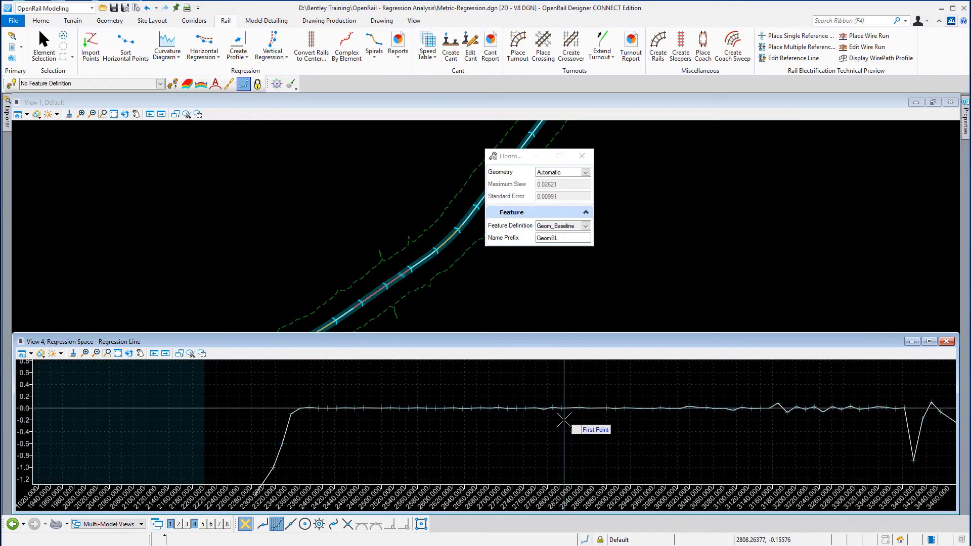
left_click(381, 408)
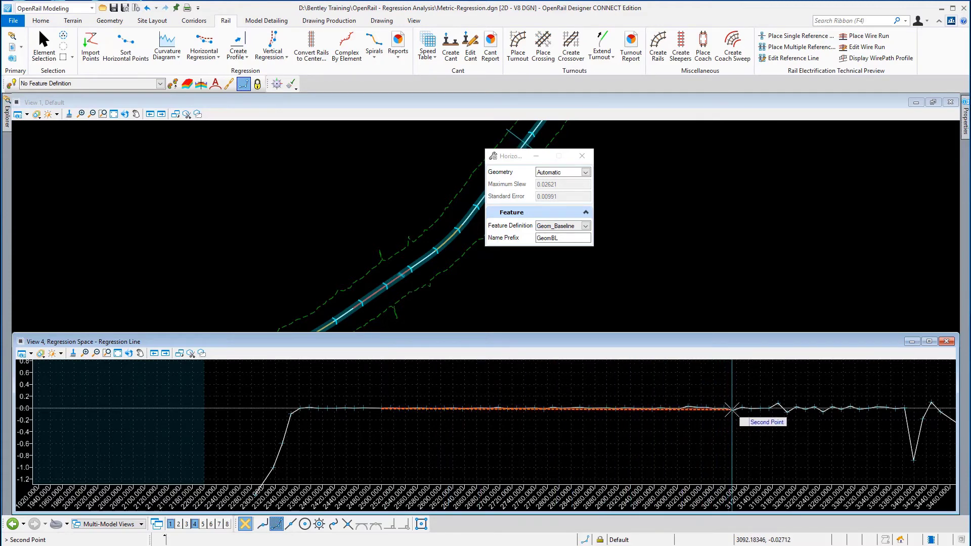
left_click(677, 408)
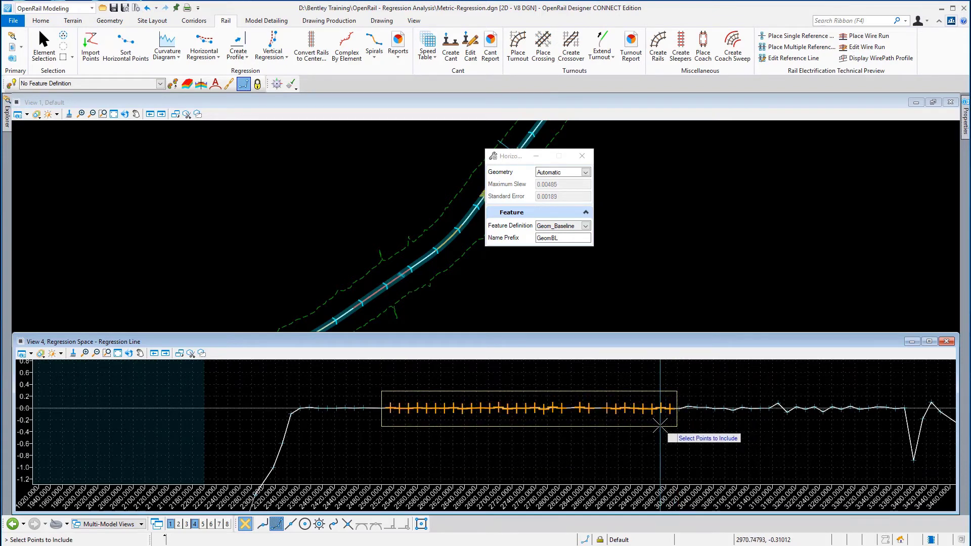
left_click(660, 425)
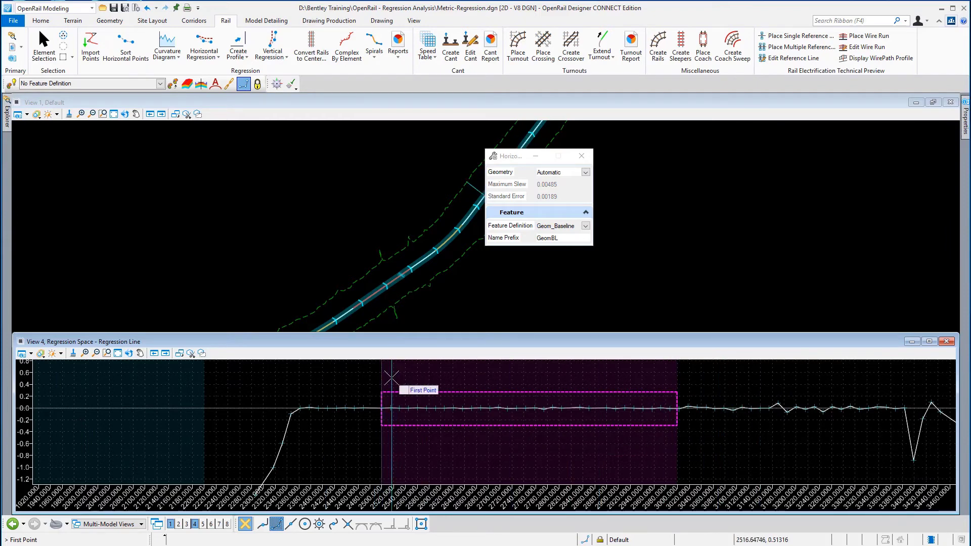
Step: Close the curvature diagram view and move the regression settings clear of the track geometry in plan
left_click(949, 346)
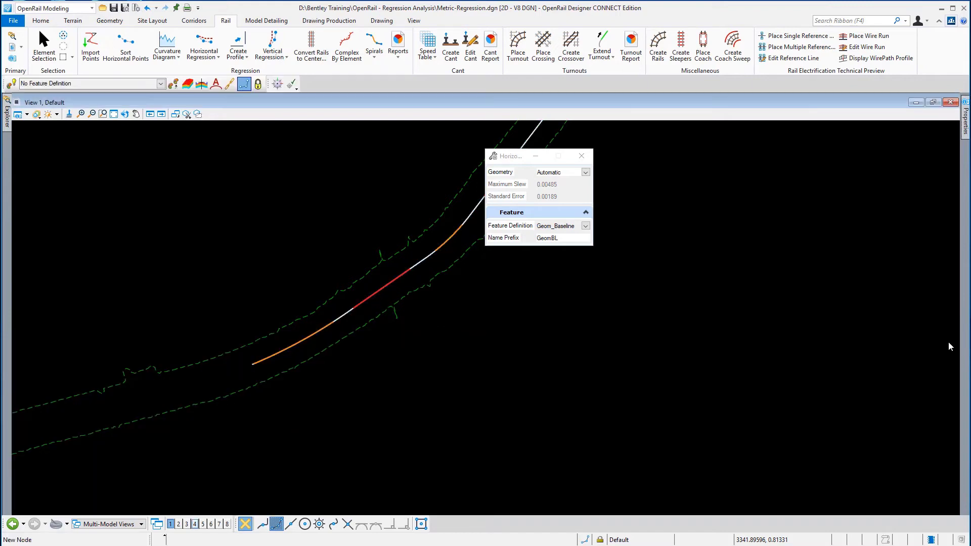
middle_click_drag(426, 335, 410, 428)
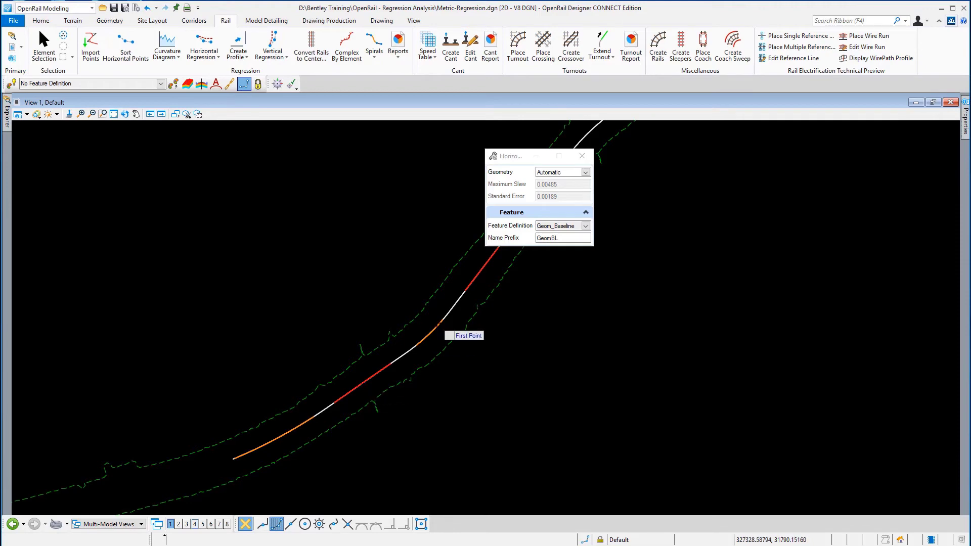
left_click_drag(533, 156, 721, 150)
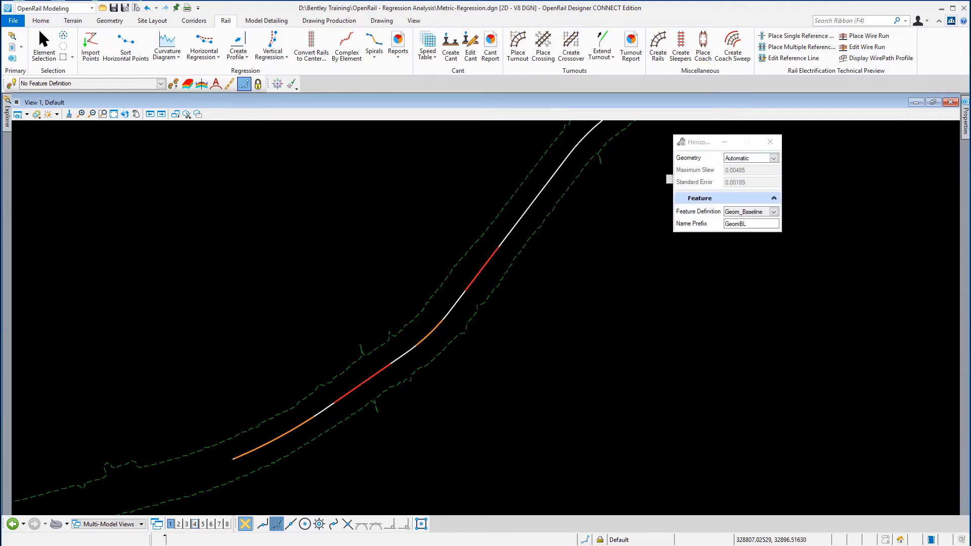
Step: Turn off the Geom_Temp level in View 1 so that only the regression elements are shown
left_click(40, 20)
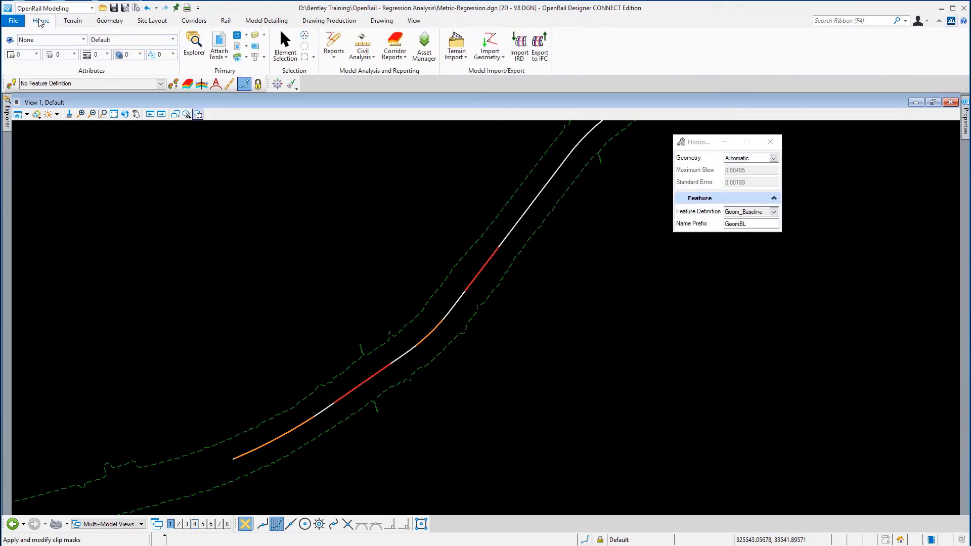
left_click(257, 35)
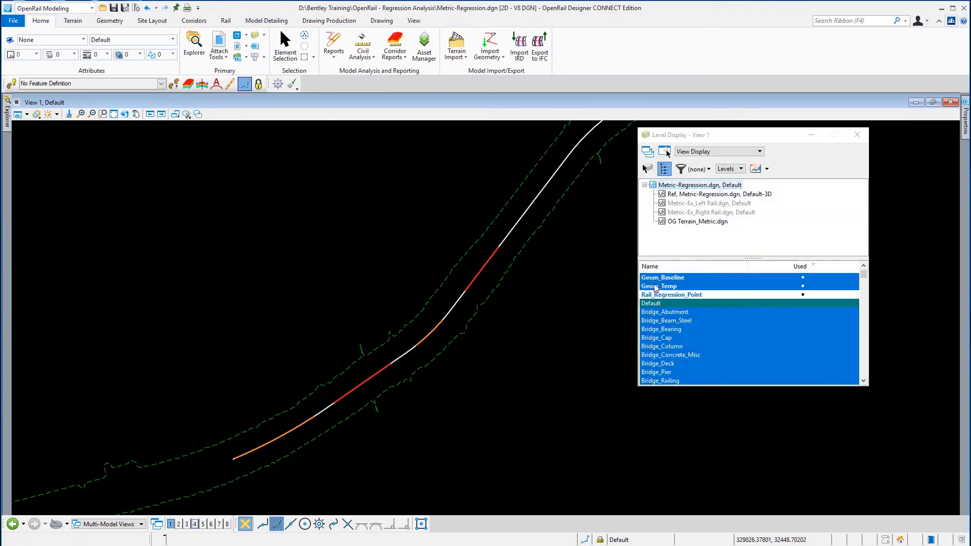
left_click(655, 287)
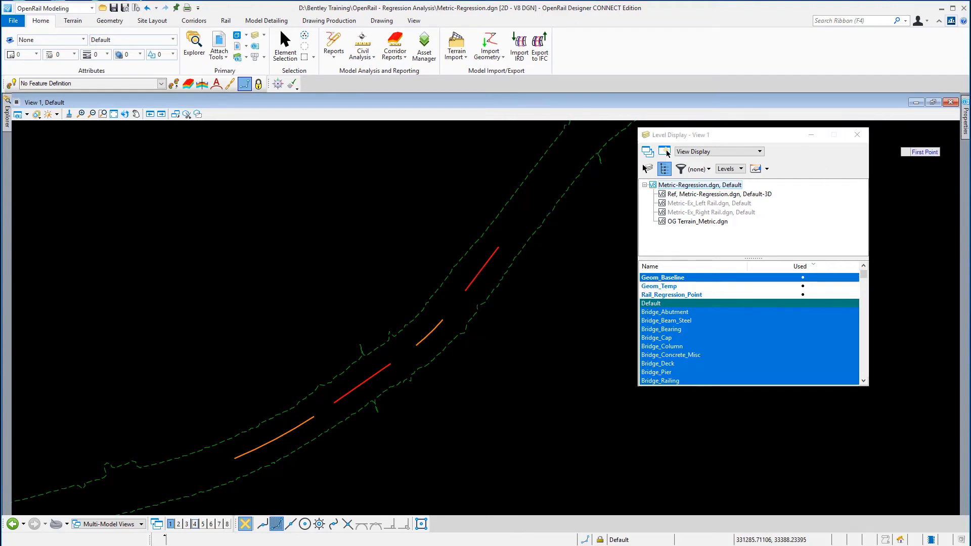
left_click(857, 135)
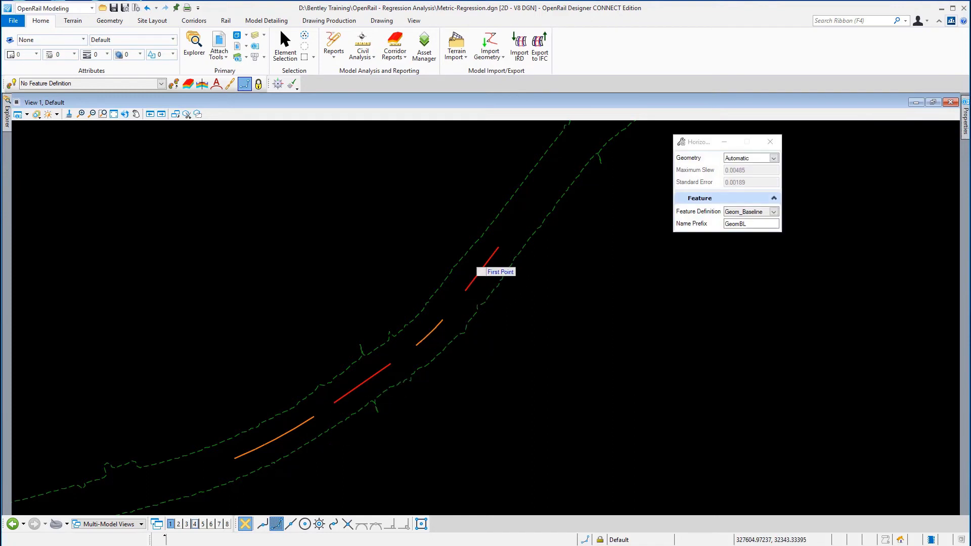
Step: Select the first curve's regression element to inspect its properties, and clear the selection
left_click(286, 48)
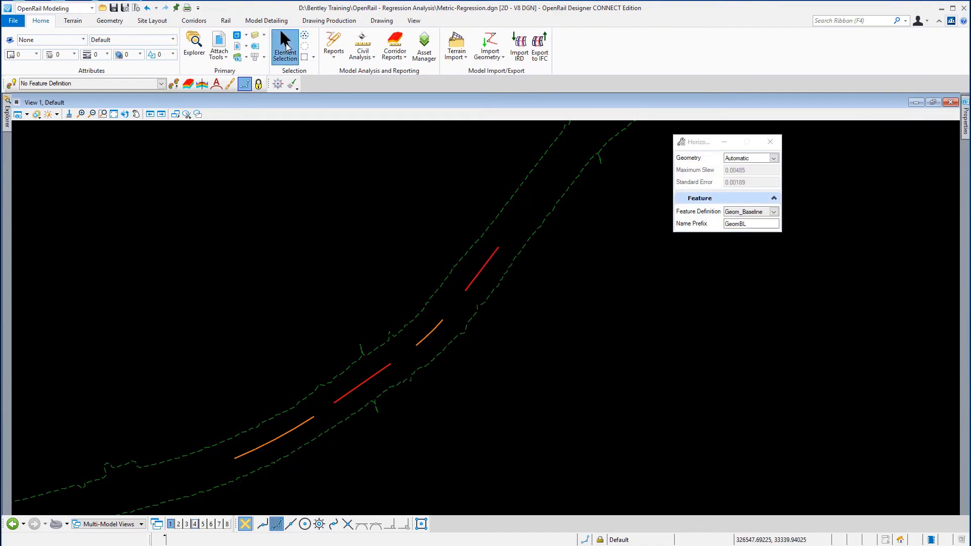
left_click(298, 430)
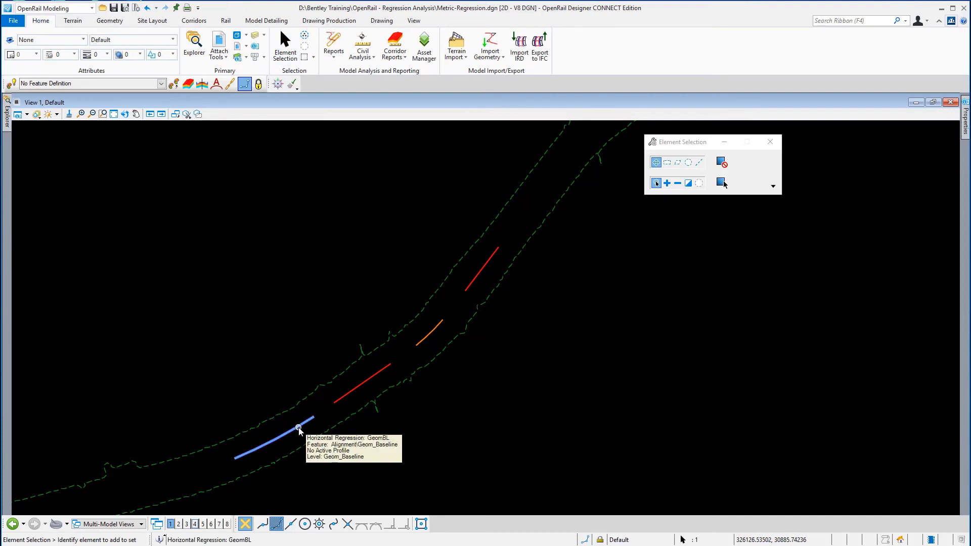
mouse_move(964, 133)
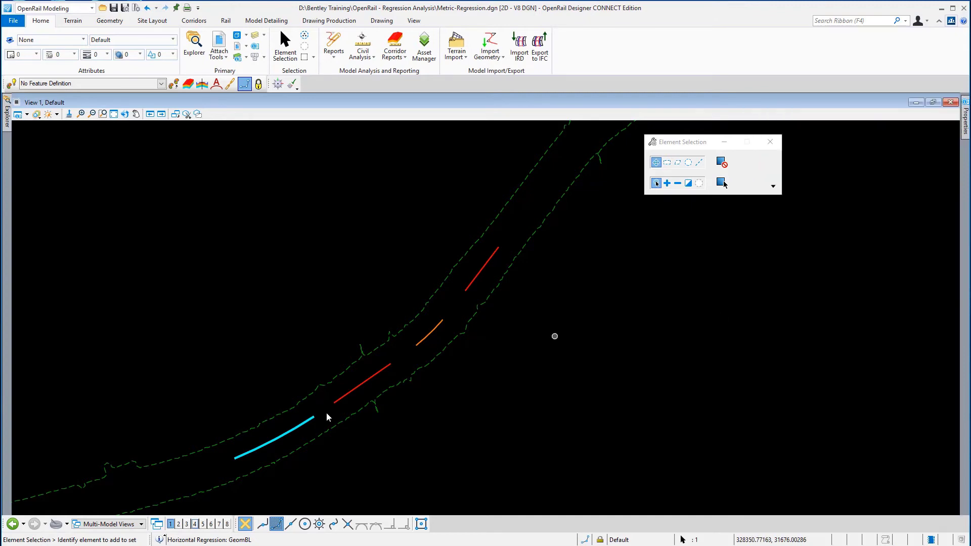
left_click(550, 410)
Step: Generate the Horizontal Alignment Review Report for the first curve's regression element, review its geometry and close the report
left_click(309, 425)
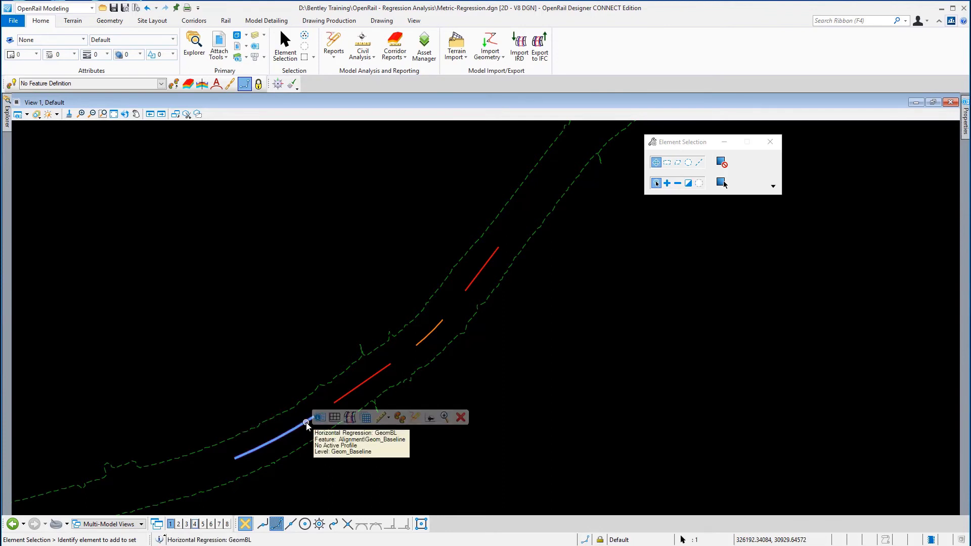
left_click(415, 418)
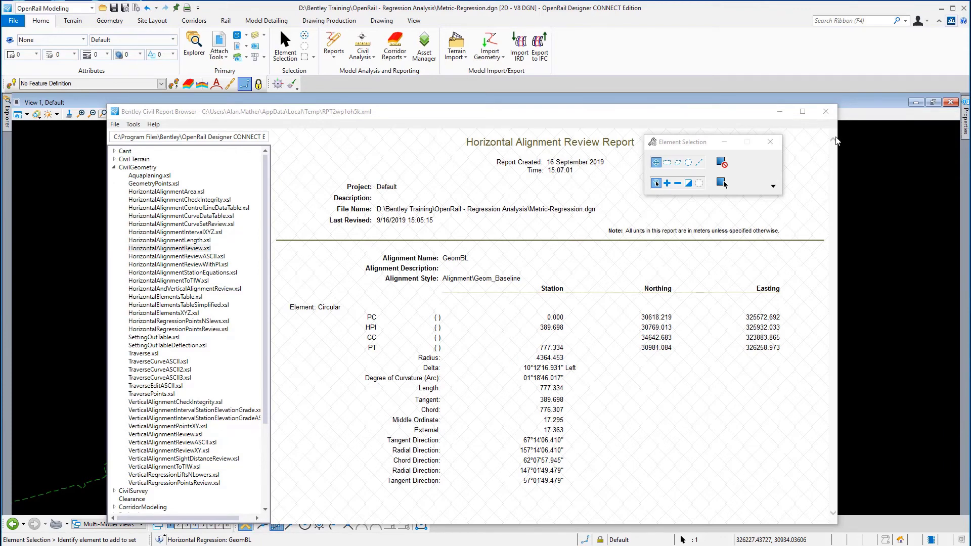
left_click(826, 111)
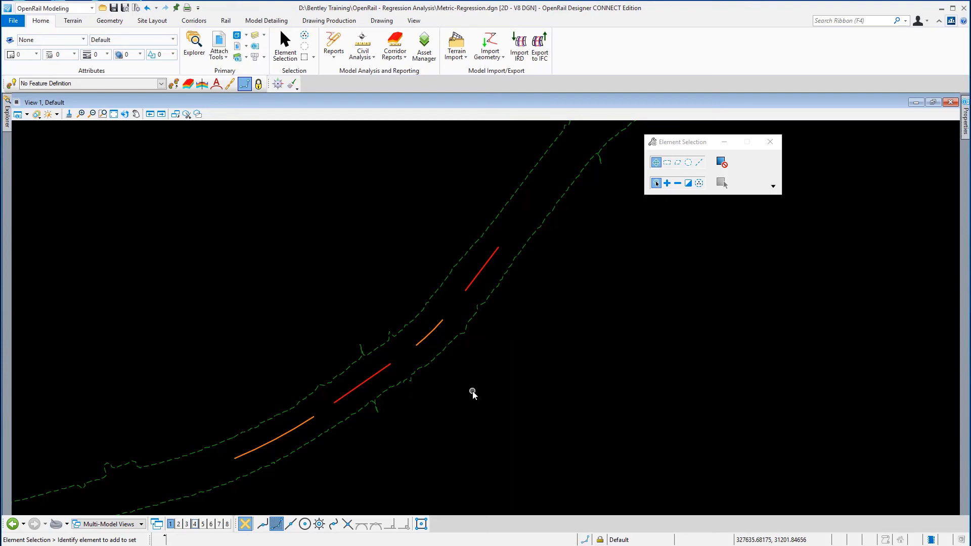
Step: Try to build a complex element automatically, starting from the first curve, with a maximum gap of 325 and the Geom_Baseline feature definition
left_click(227, 21)
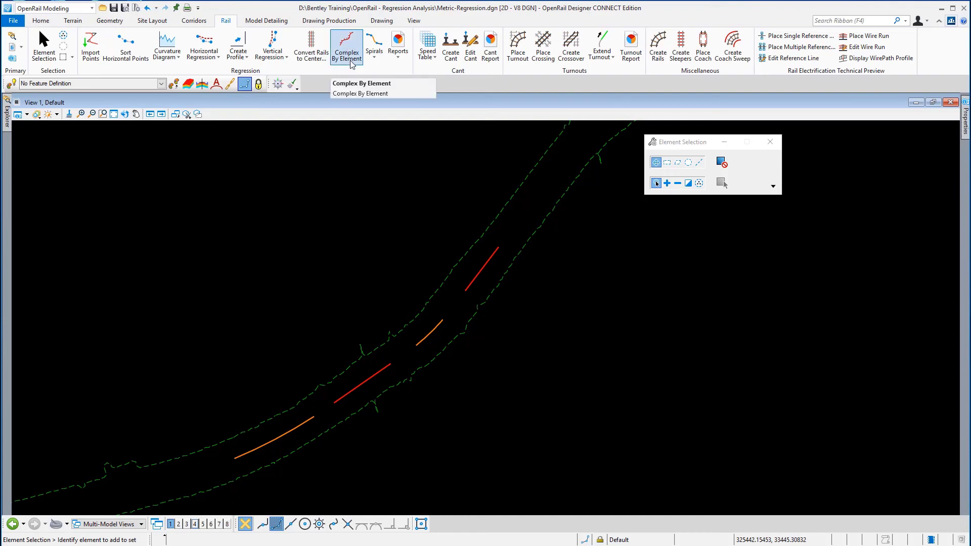
left_click(350, 45)
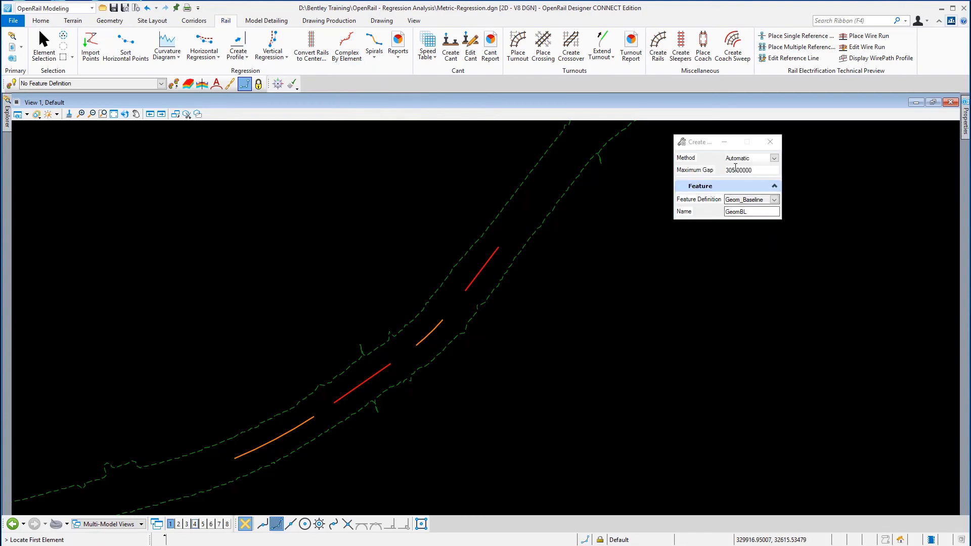
type("2")
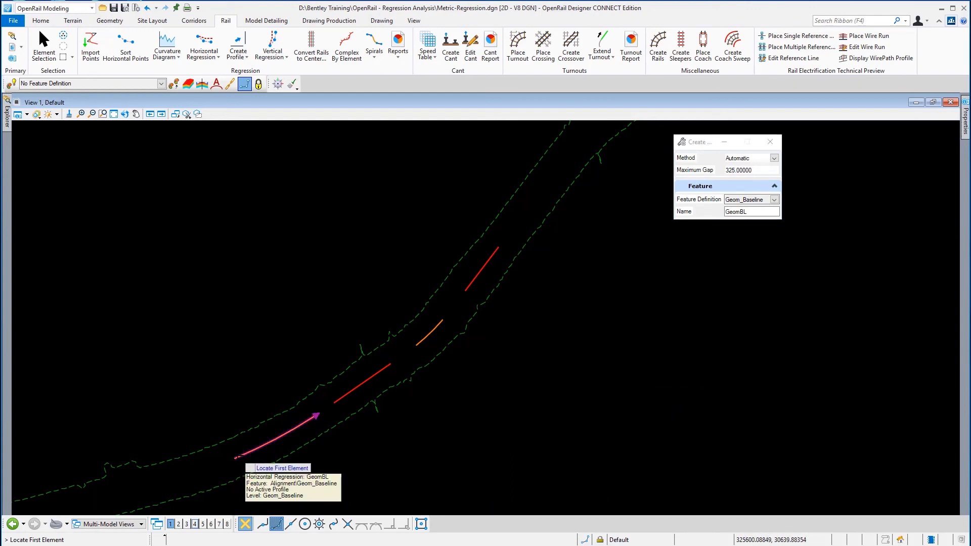
left_click(238, 458)
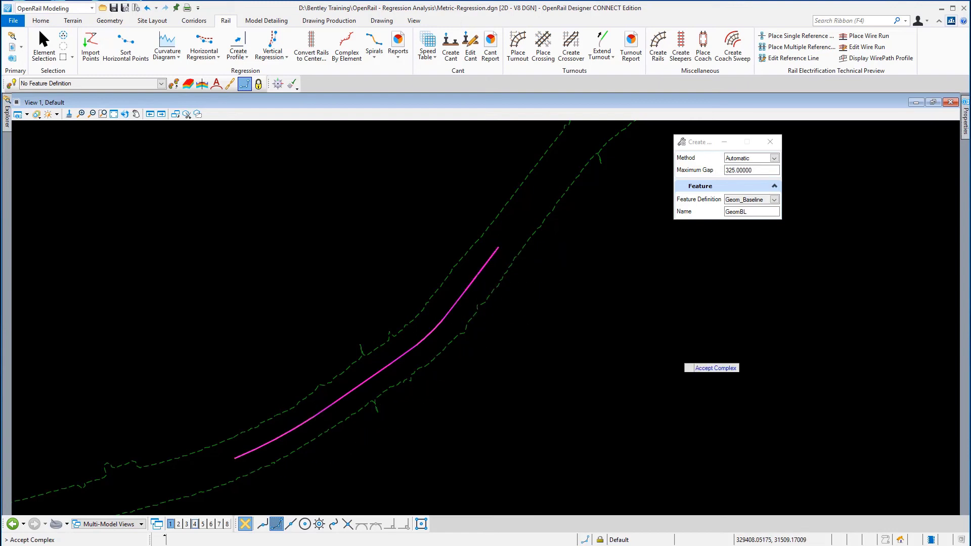
left_click(683, 365)
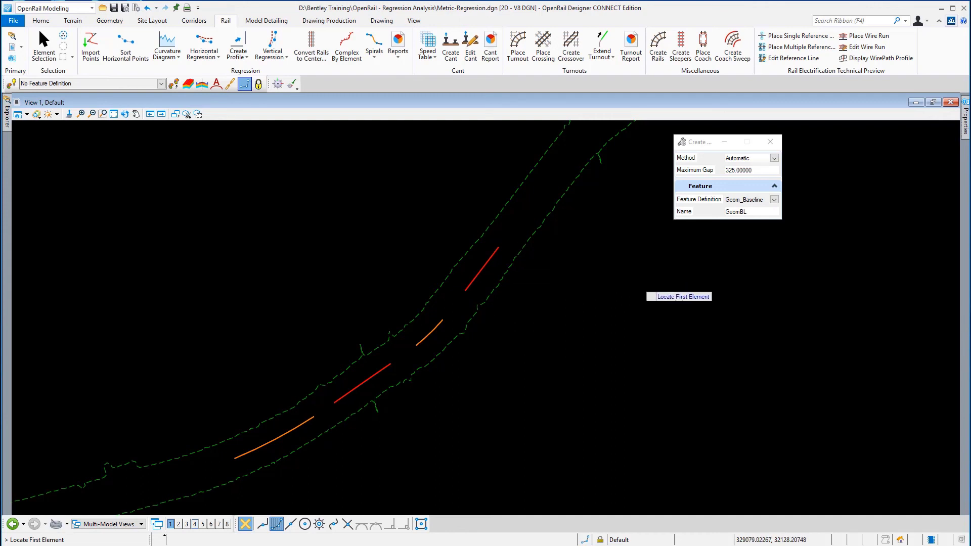
Step: Join the regression elements using Complex Spiral Between, starting from the first curve, with Create Horizontal Rules enabled and name prefix Track Main
left_click(374, 51)
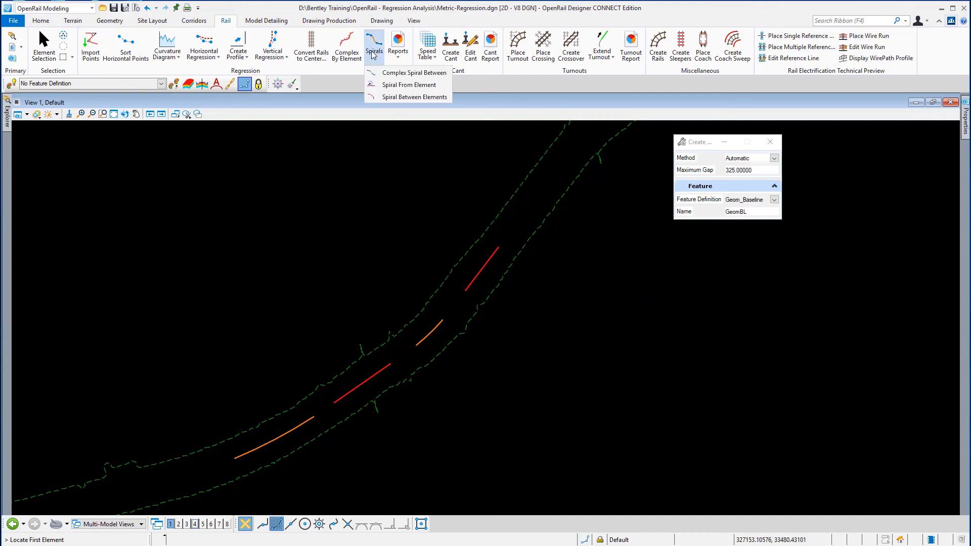
left_click(387, 74)
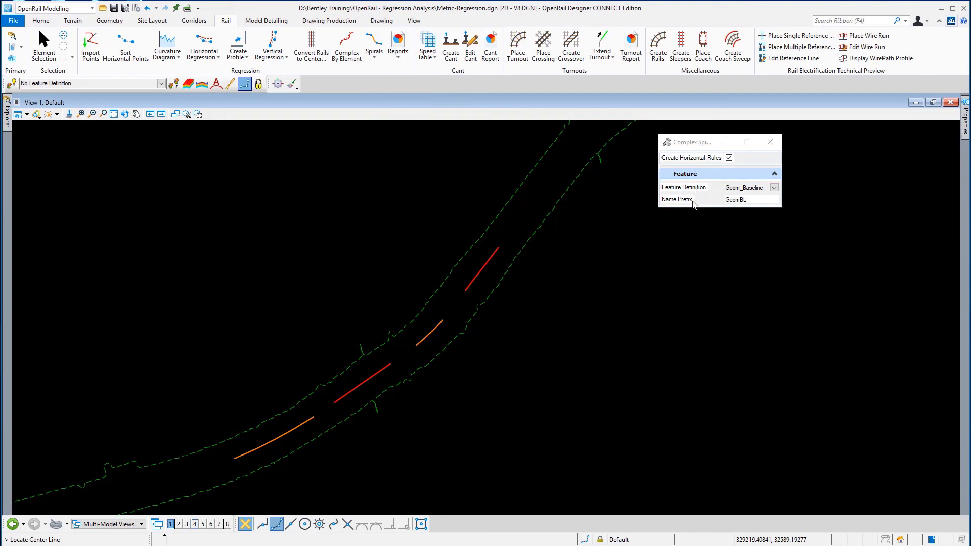
left_click(717, 204)
type("Track Main")
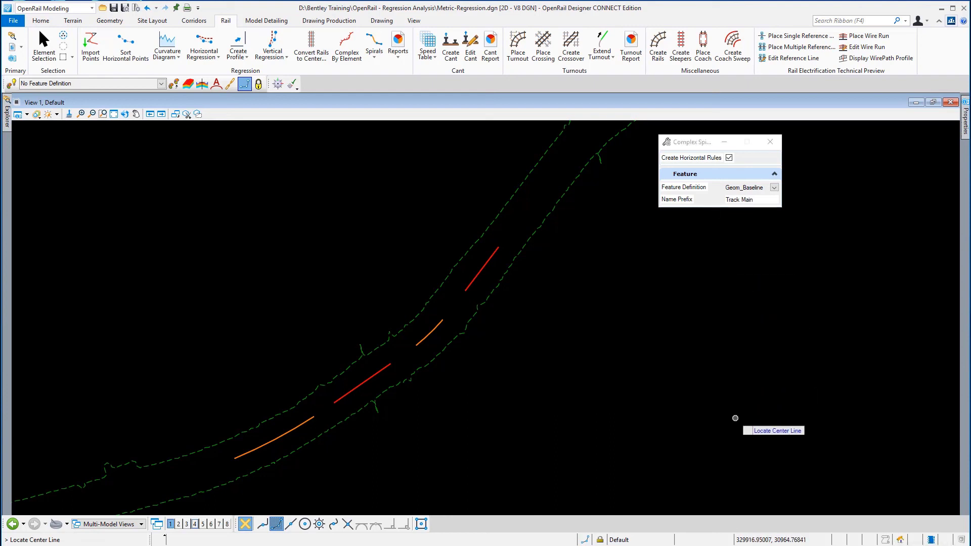
left_click(283, 433)
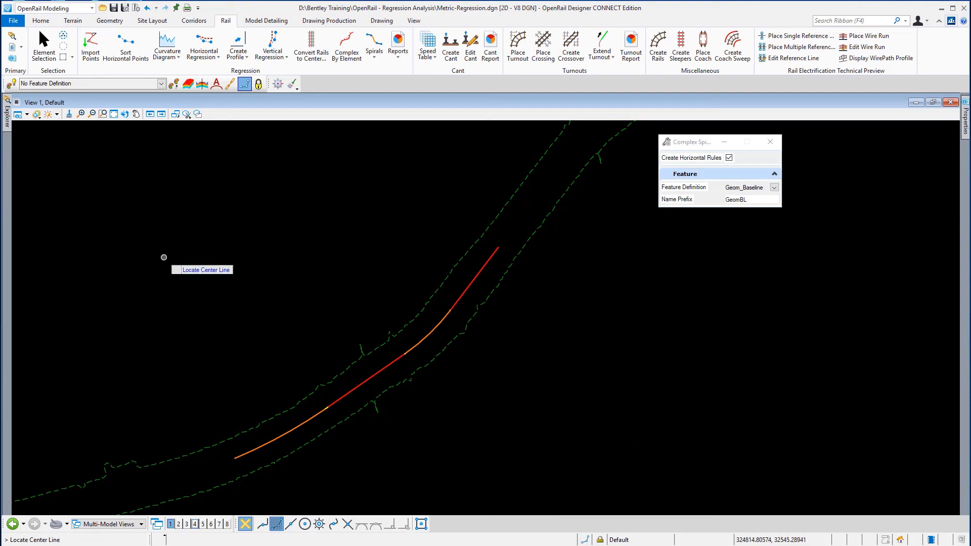
Step: Examine the transition between the second curve and the final straight up close
left_click(44, 46)
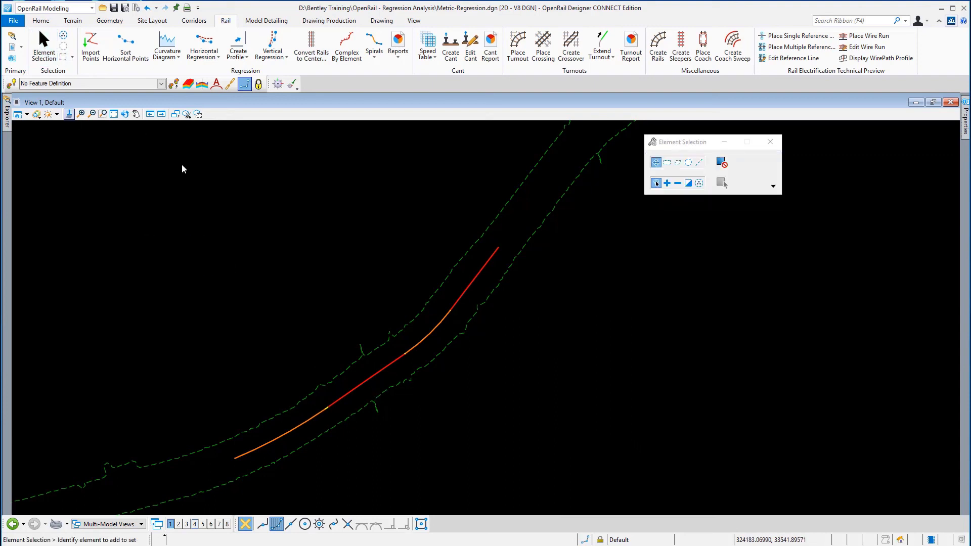
left_click(103, 113)
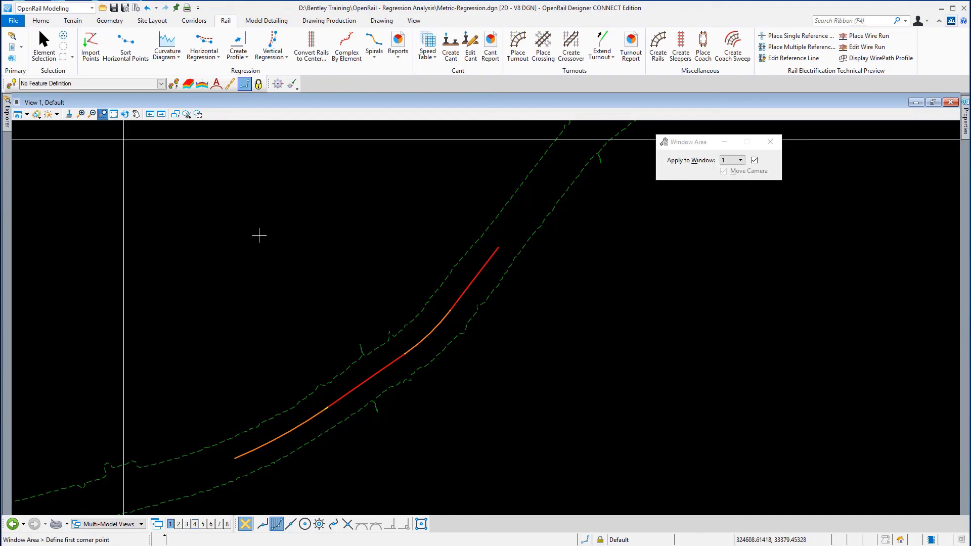
left_click(444, 299)
left_click(485, 336)
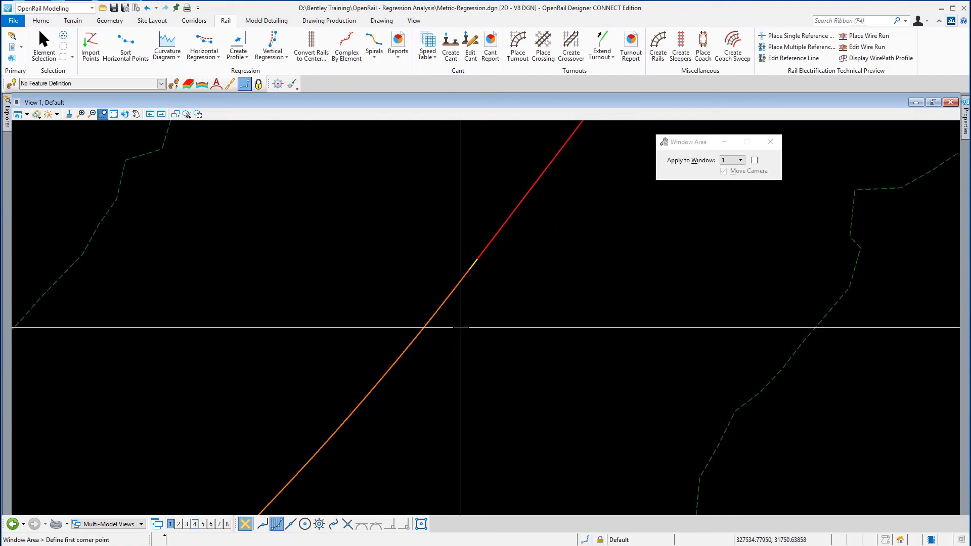